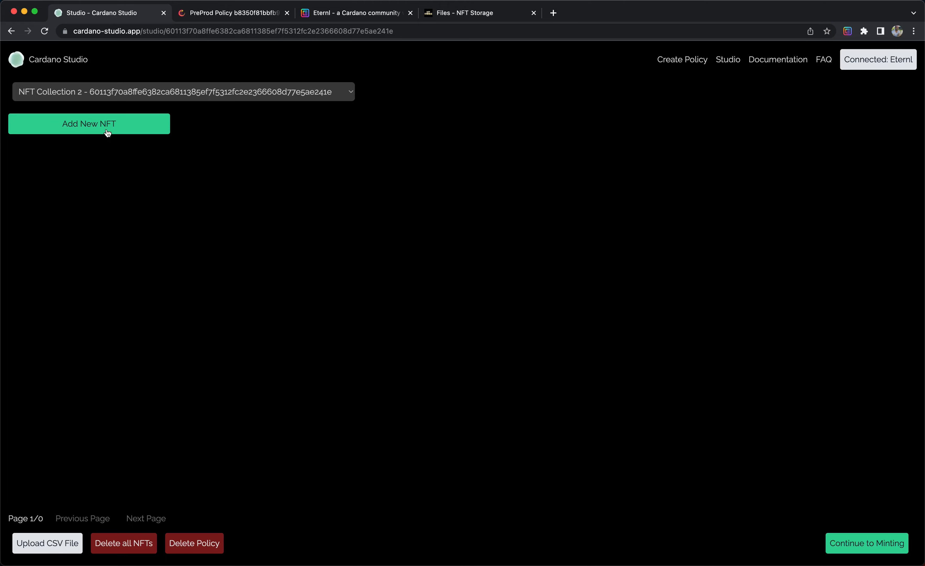
Open the CSV upload dialog and download the minimal example template, saving it to Downloads.
click(107, 132)
click(312, 195)
click(40, 547)
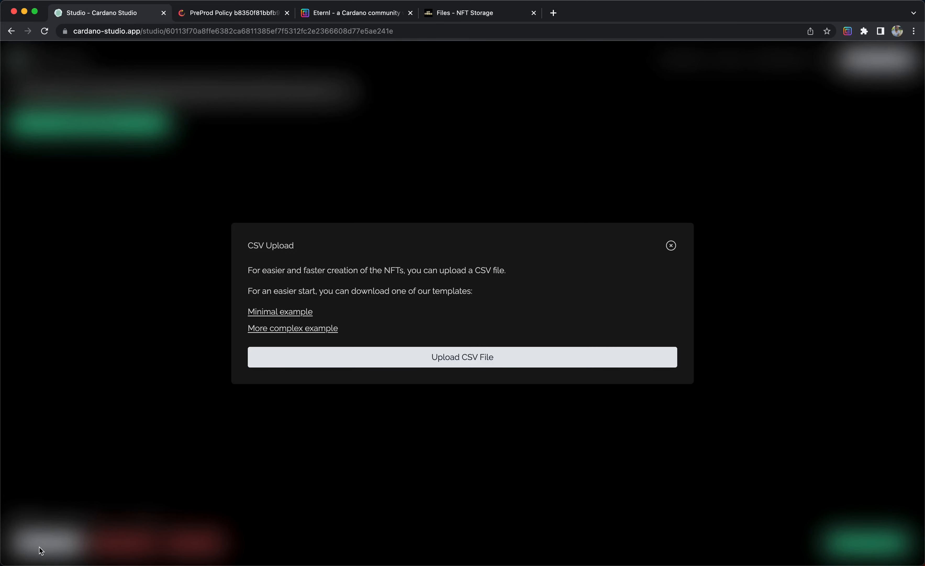
click(271, 314)
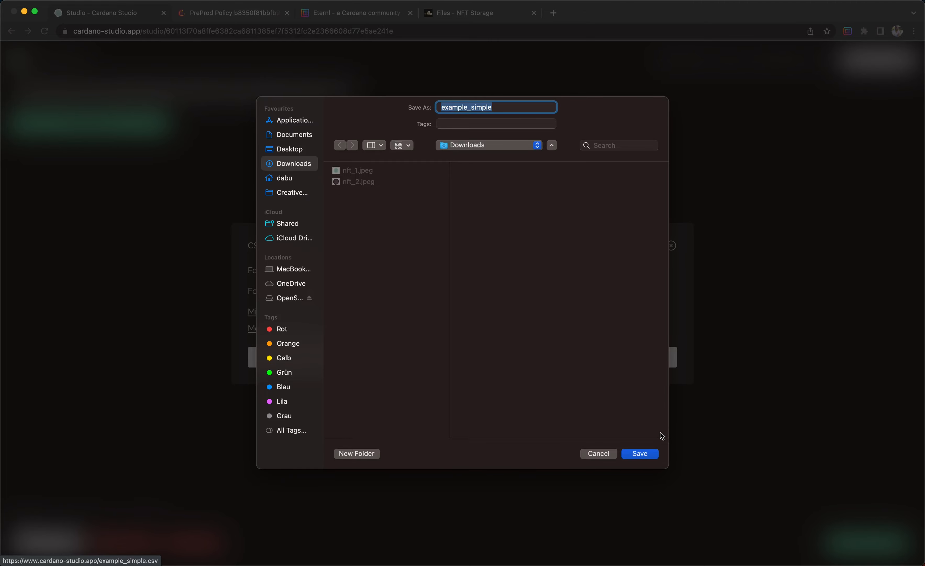
click(649, 453)
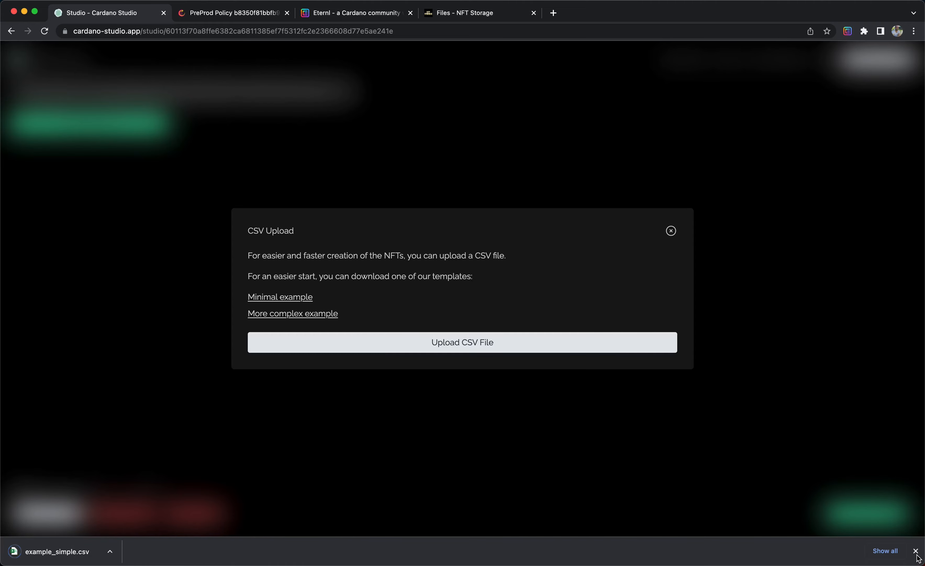
Open the downloaded example_simple.csv in Microsoft Excel.
mouse_move(36, 565)
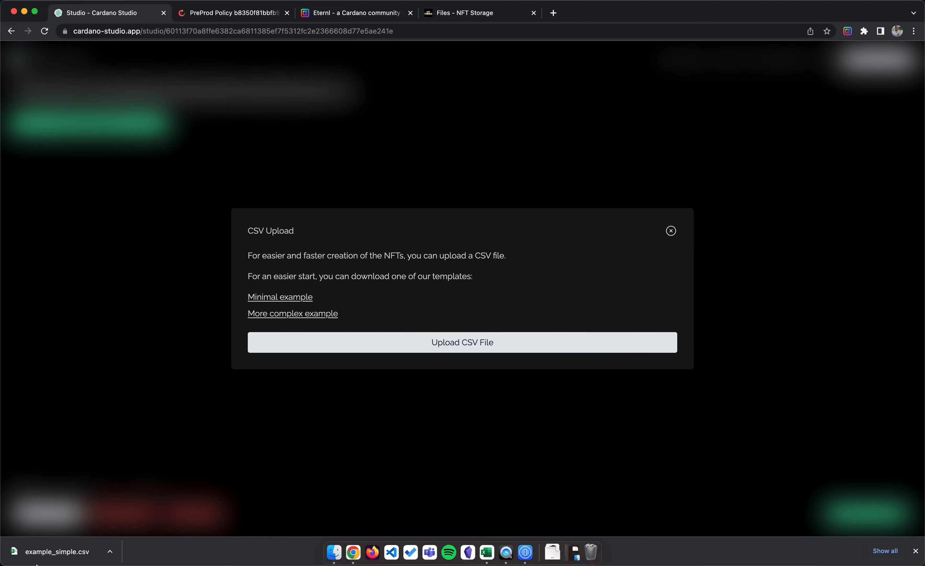
click(108, 551)
click(133, 537)
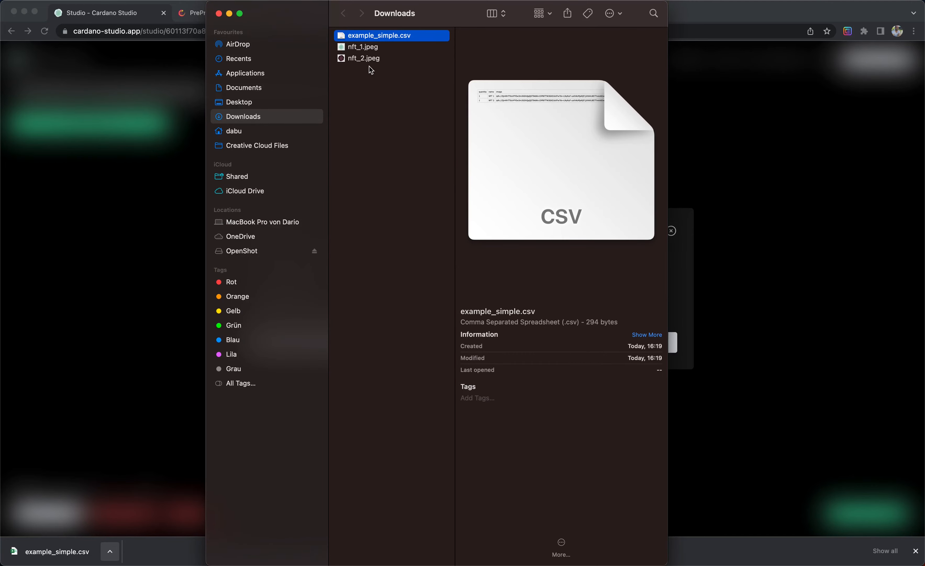
right_click(384, 39)
mouse_move(403, 51)
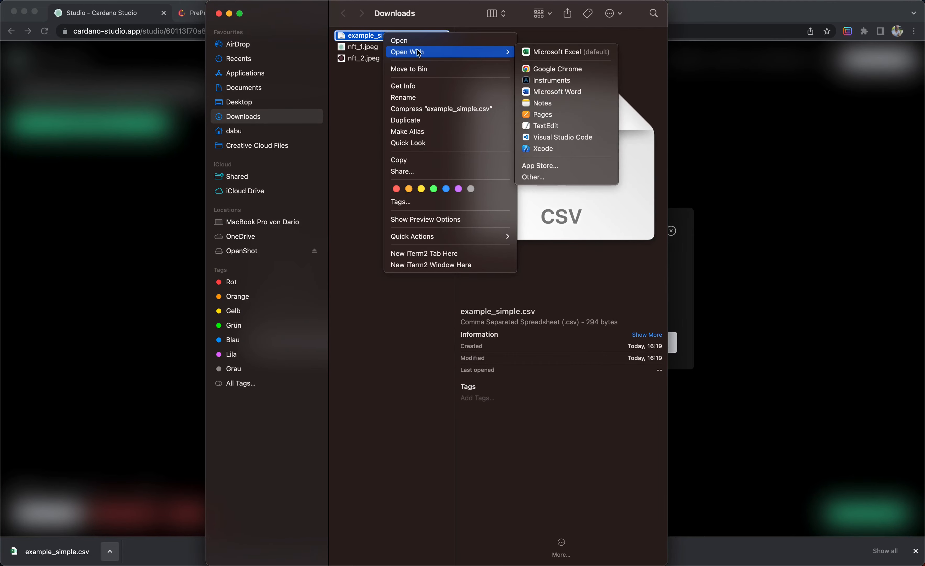
click(557, 53)
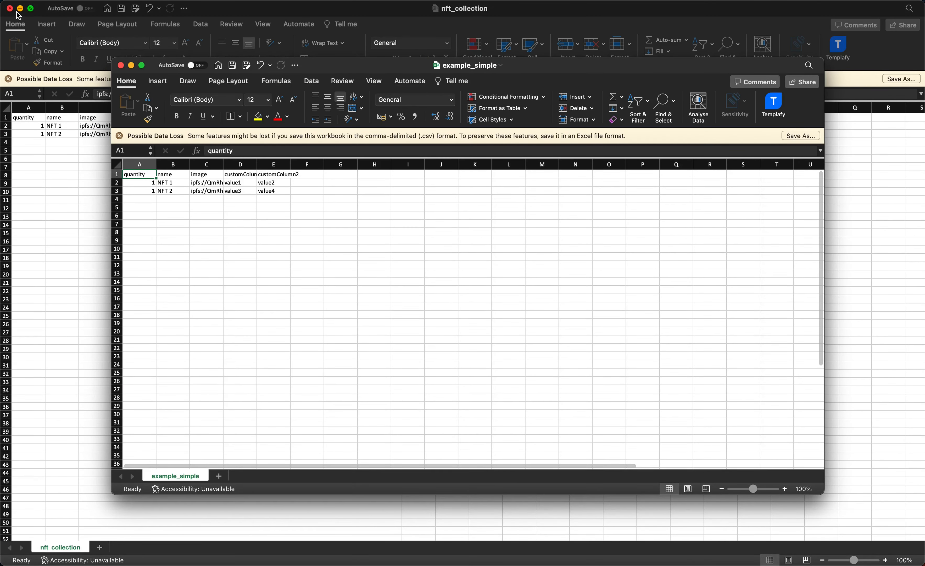
Maximize the spreadsheet window and widen the image and customColumn columns to fit their contents.
double_click(318, 66)
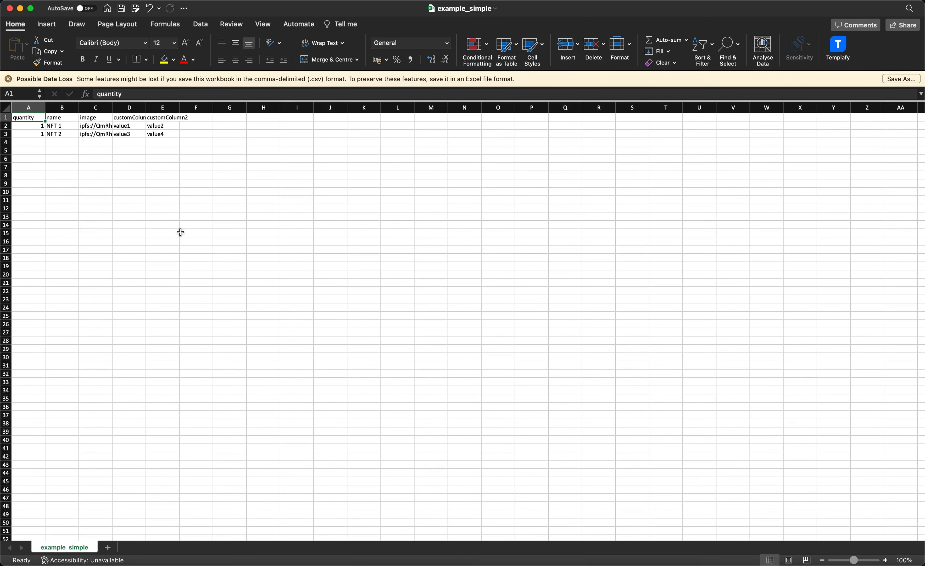
double_click(112, 107)
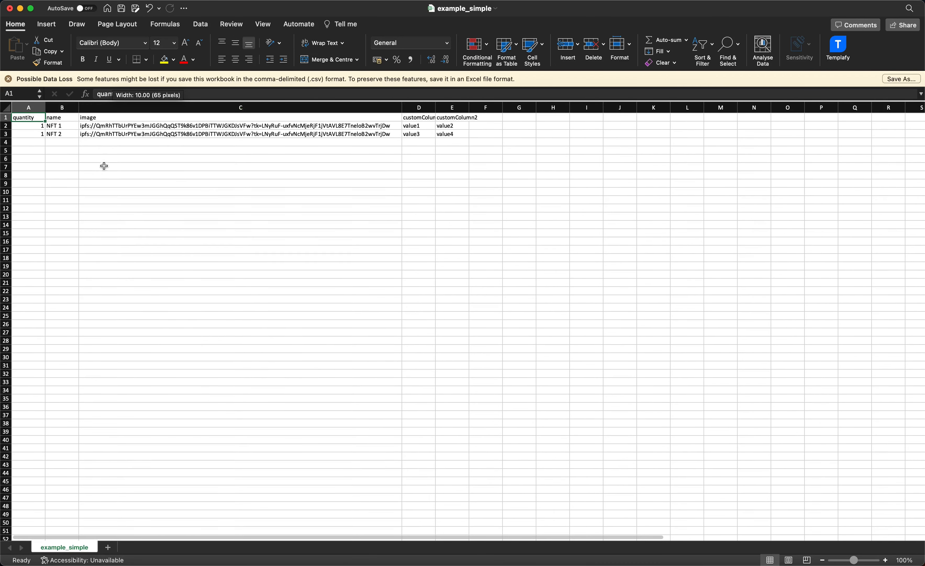
click(51, 166)
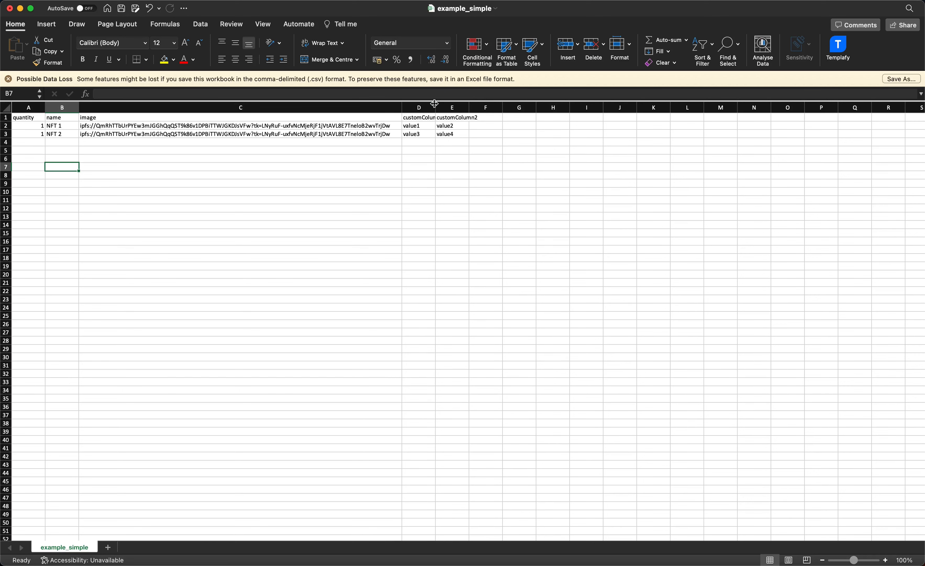
drag(435, 106, 490, 106)
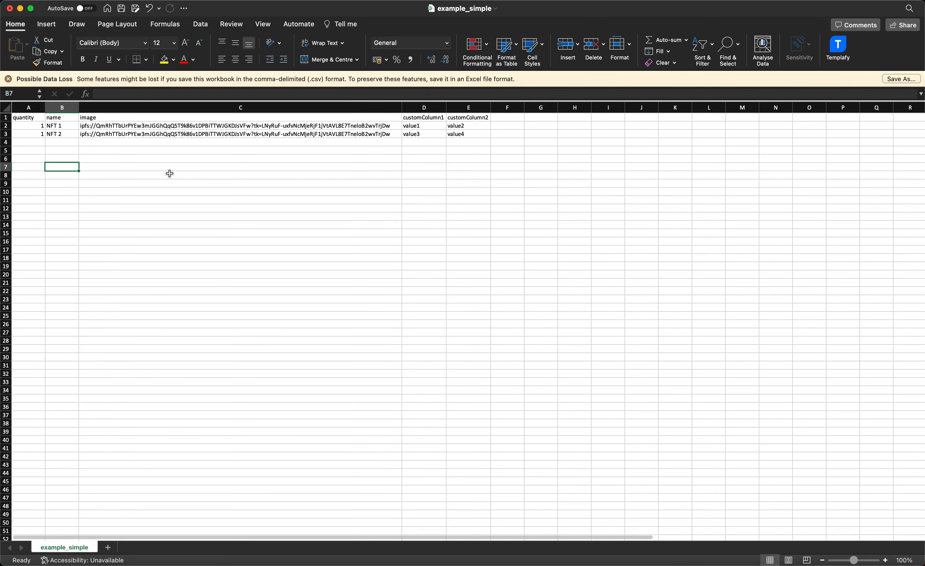
click(169, 174)
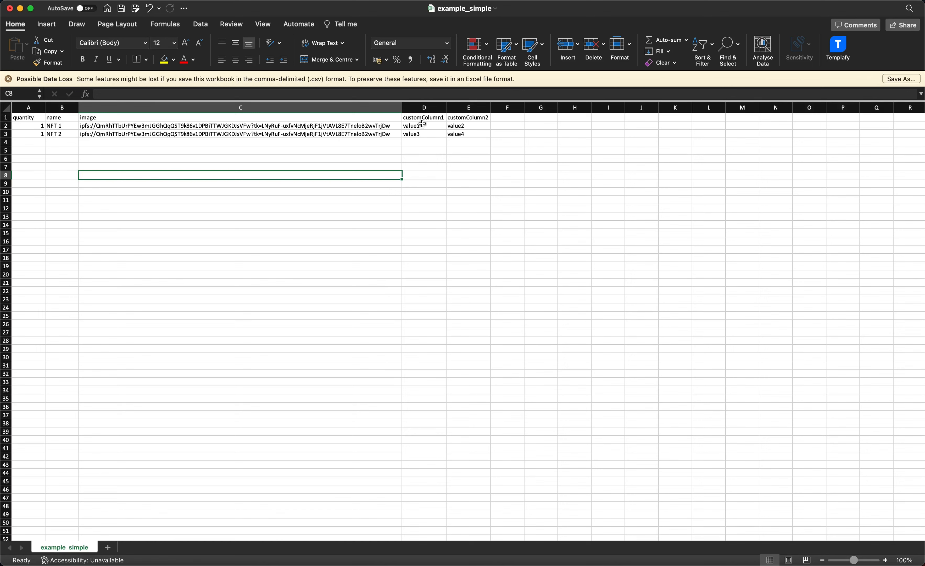
drag(421, 125, 454, 133)
click(454, 161)
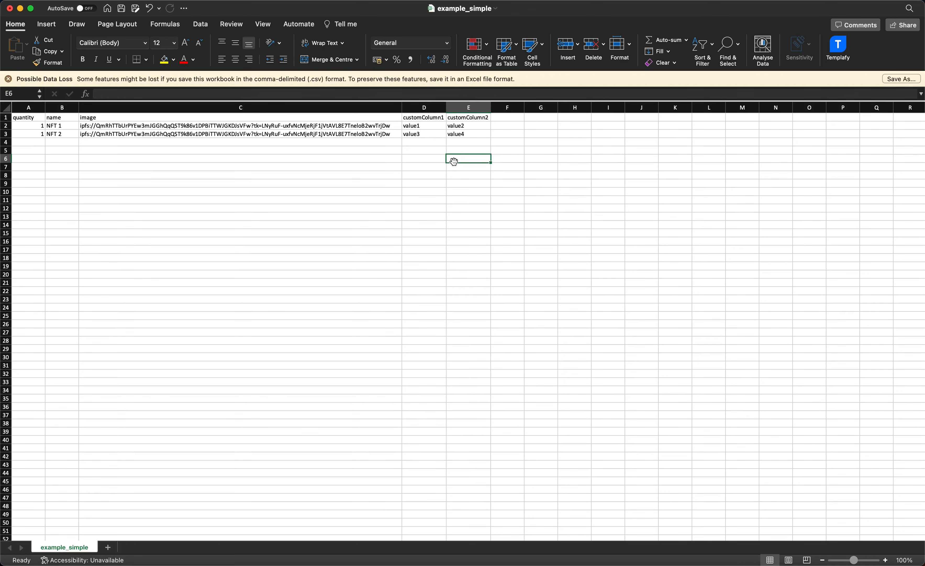
click(197, 155)
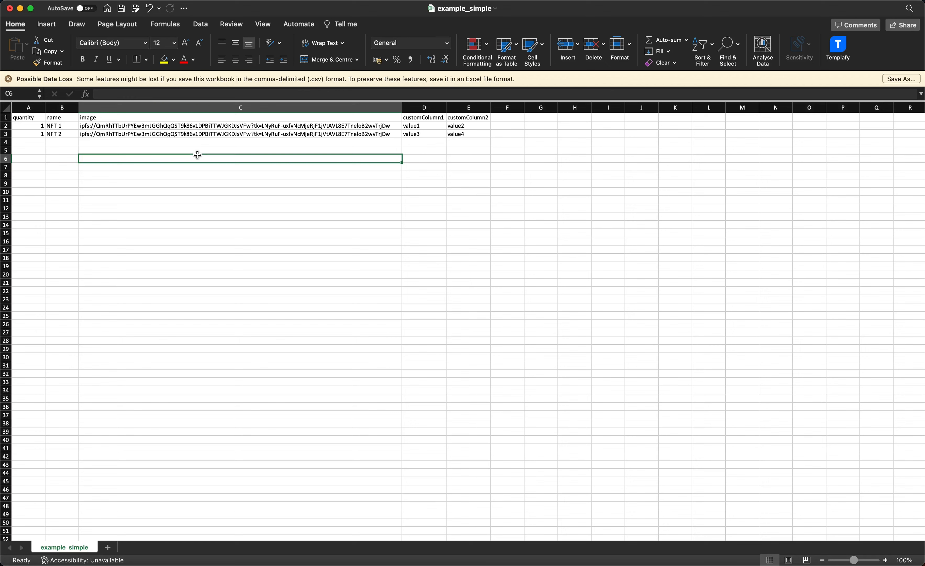
Switch to the NFT.Storage files page and copy the IPFS URL of the first uploaded file.
click(363, 555)
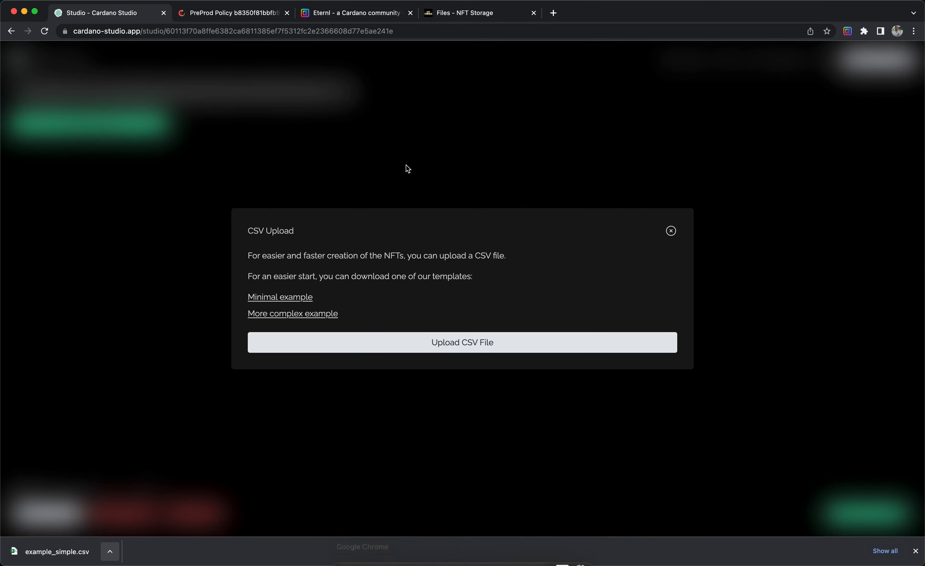
click(449, 18)
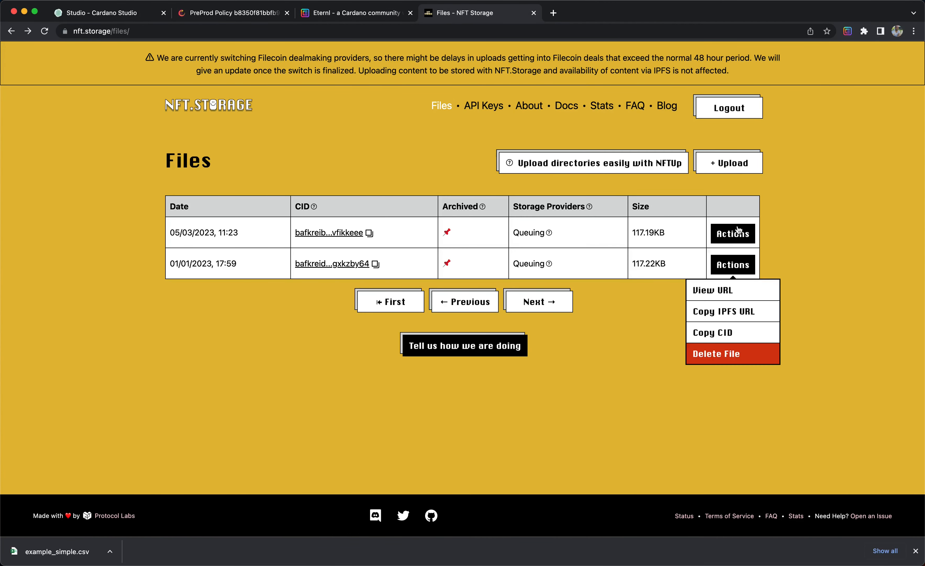
click(733, 233)
click(724, 280)
Replace NFT 1's image entry with the copied IPFS URL.
key(super+Tab)
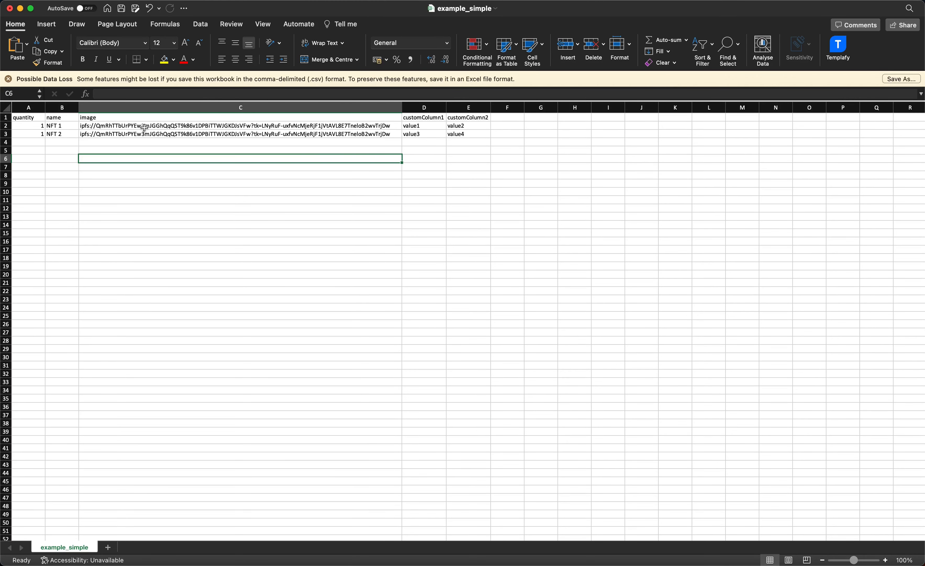
click(144, 128)
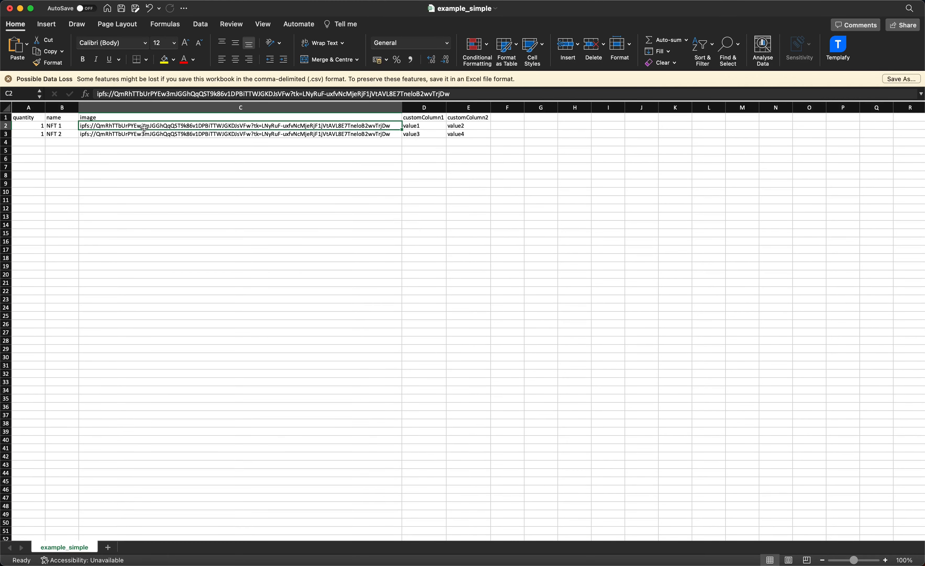
click(150, 91)
key(super+a)
text(ipfs://bafkreib4t7ofyp6pzgtwvsk6o536yqtyh3xtfivo76ua2b6m43vfikkeee)
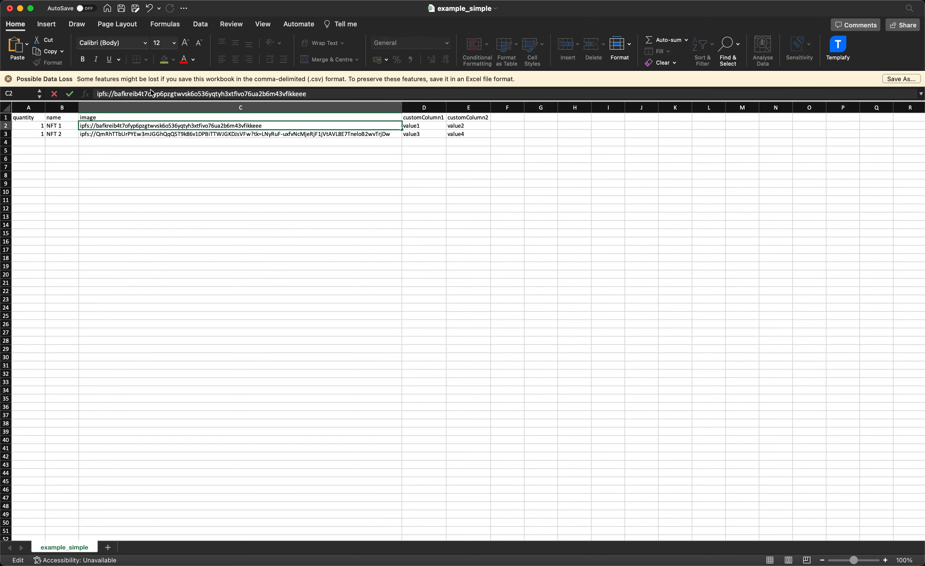
key(Return)
Delete the customColumn2 column.
click(461, 107)
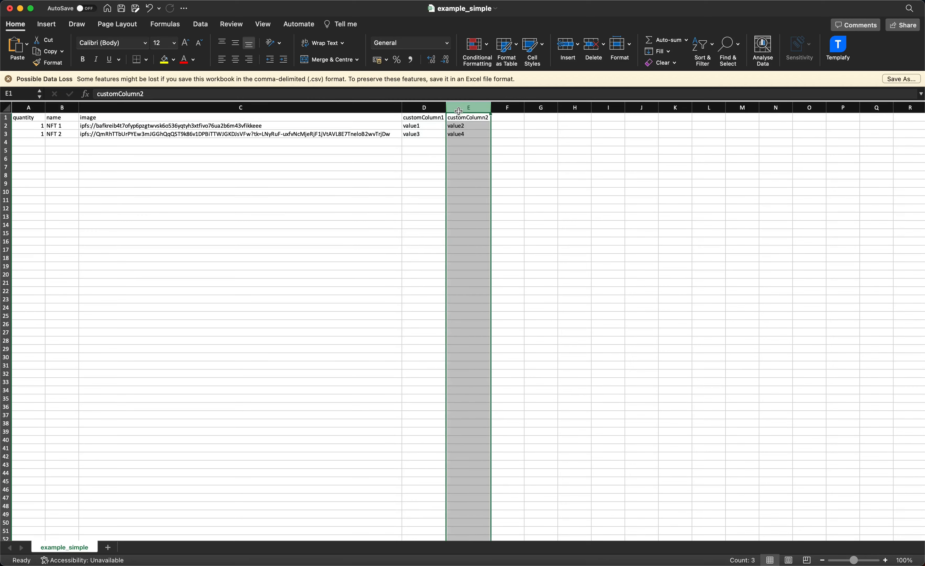
right_click(460, 108)
click(486, 178)
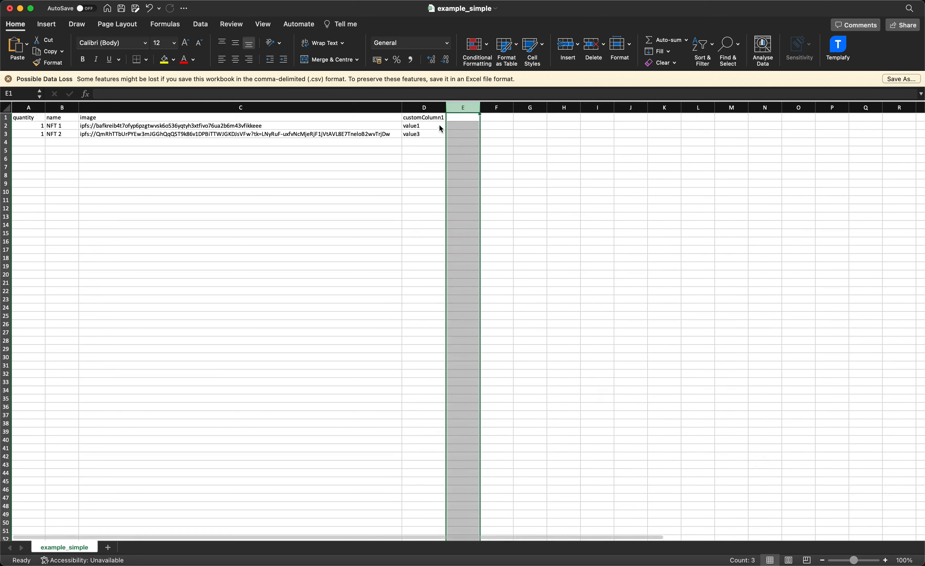
Rename the customColumn1 header to type.
click(424, 107)
click(424, 117)
click(313, 93)
text(t)
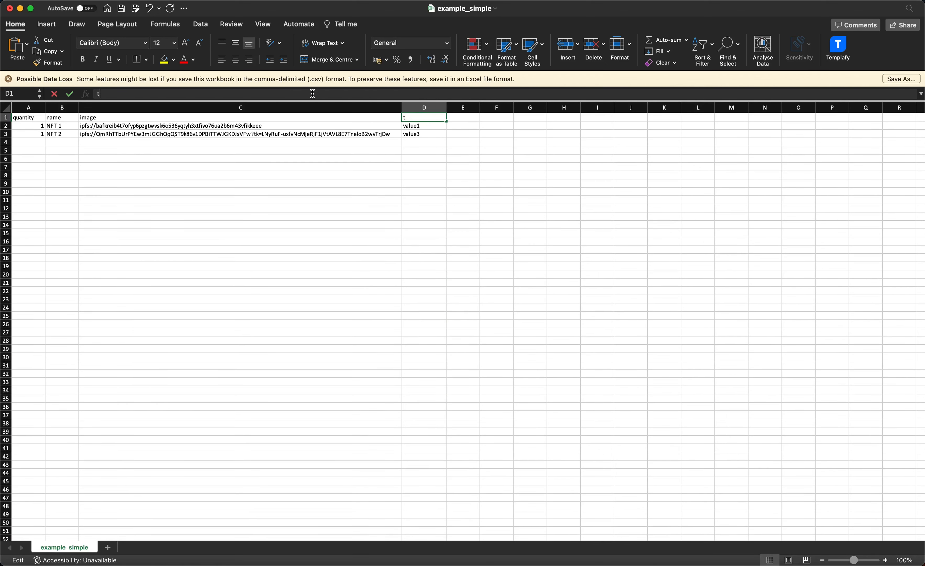
text(ype)
key(Return)
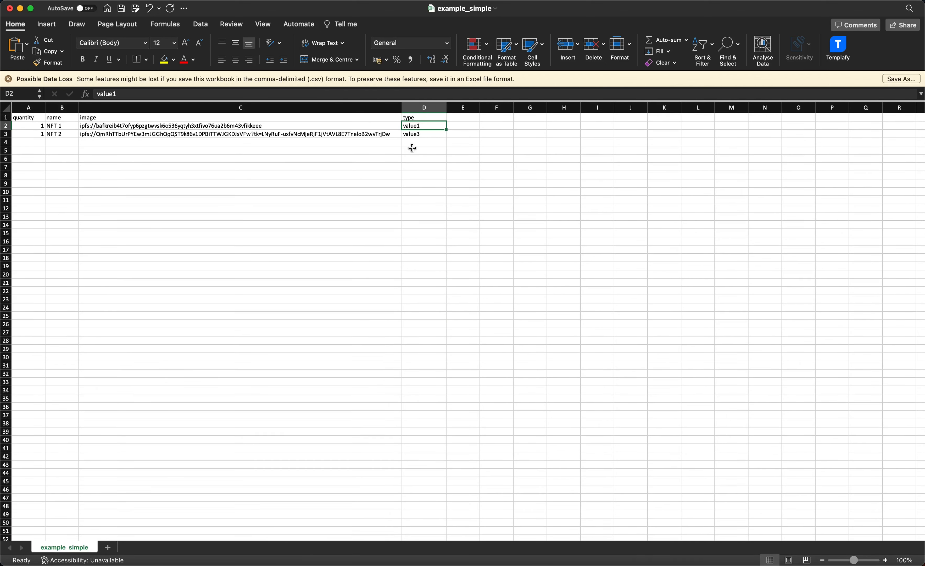
Enter dark for NFT 1 and light for NFT 2 in the type column.
text(dark)
key(Return)
text(l)
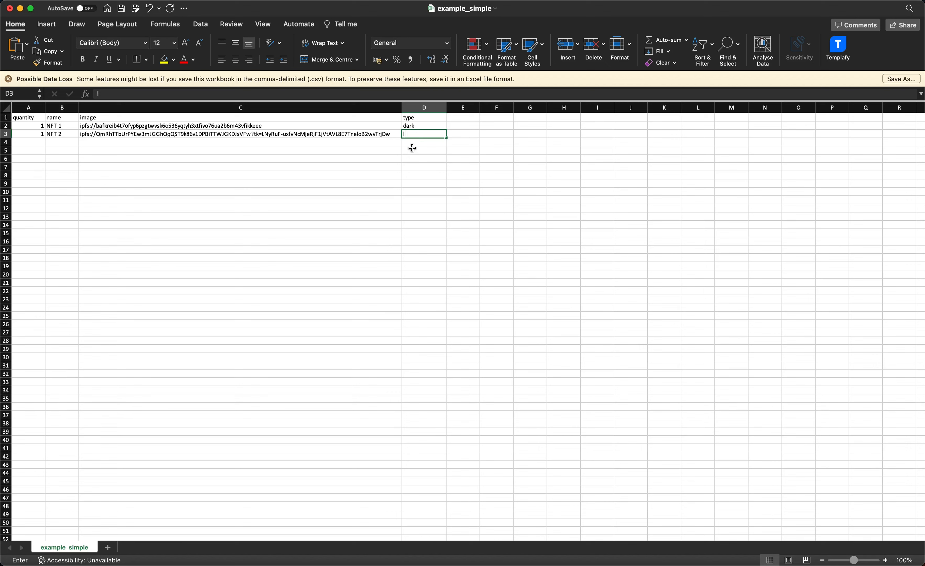
text(ight)
key(Return)
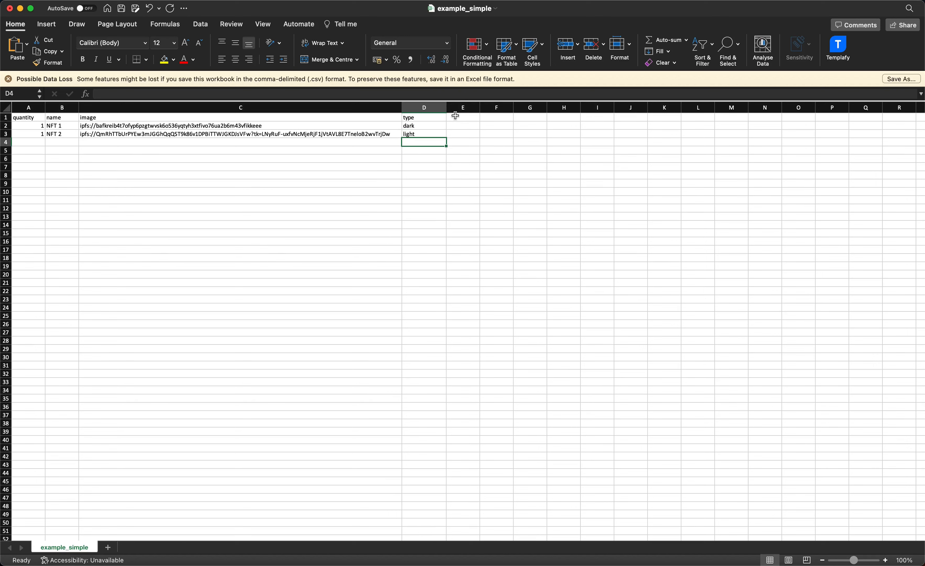
drag(455, 115, 714, 116)
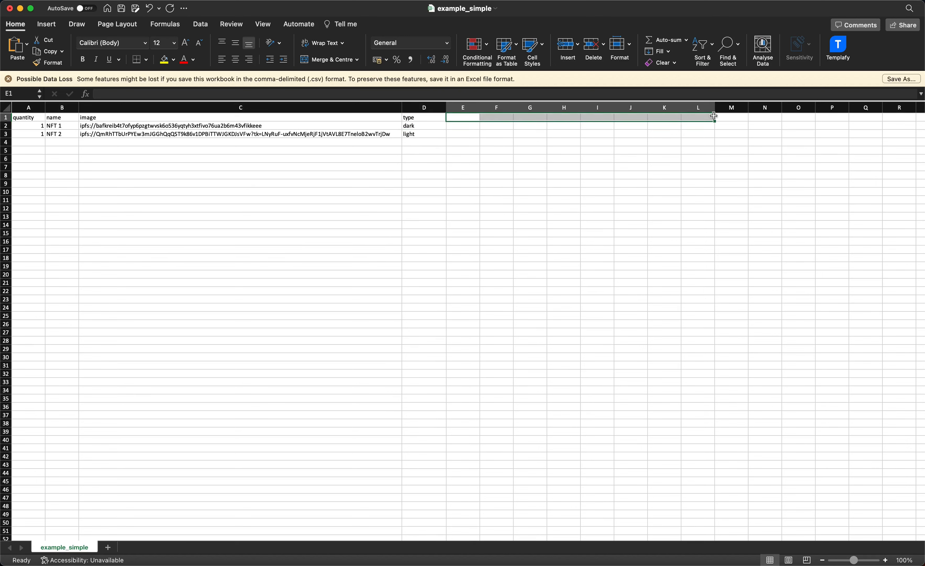
click(642, 168)
click(341, 192)
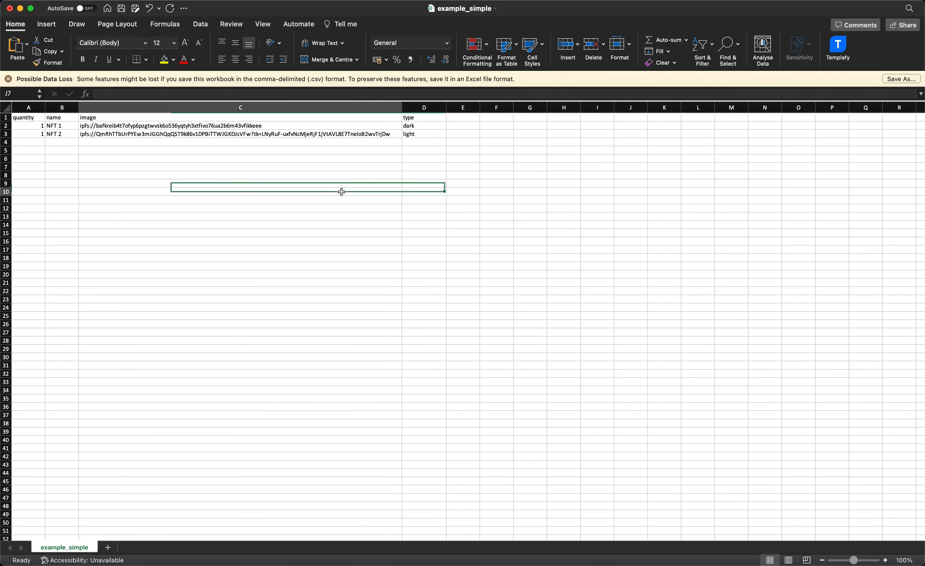
Copy the second file's IPFS URL from NFT.Storage and paste it as NFT 2's image entry.
click(275, 137)
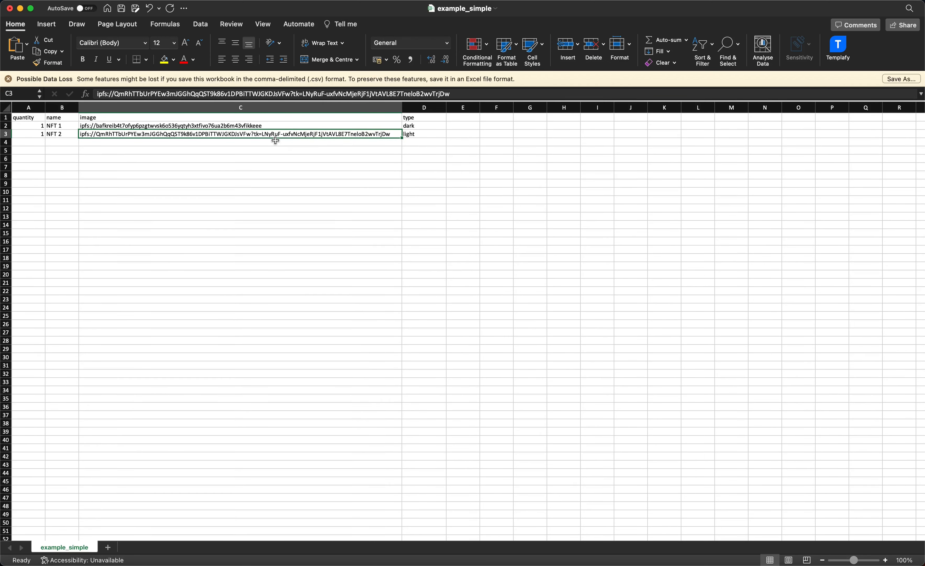
key(super+Tab)
click(793, 278)
click(734, 265)
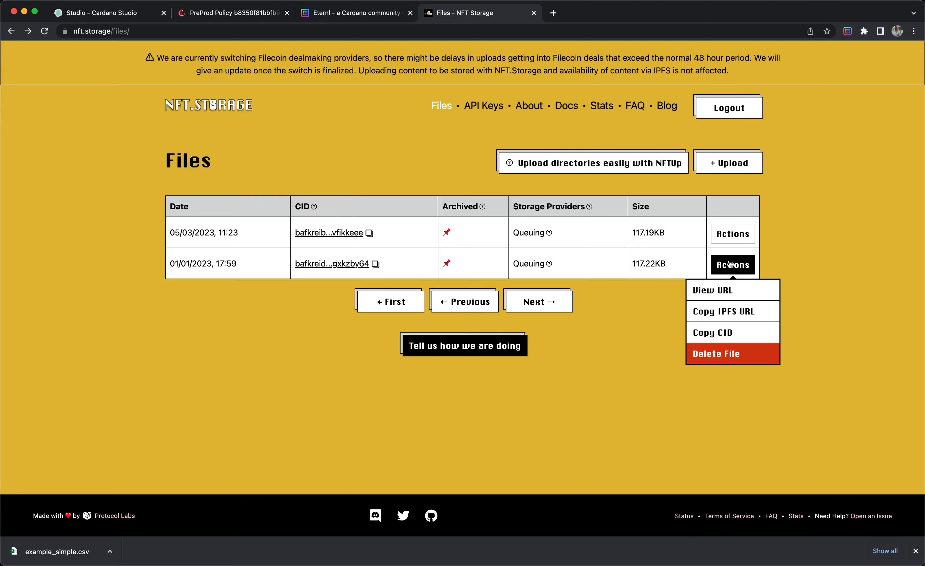
click(723, 311)
key(super+Tab)
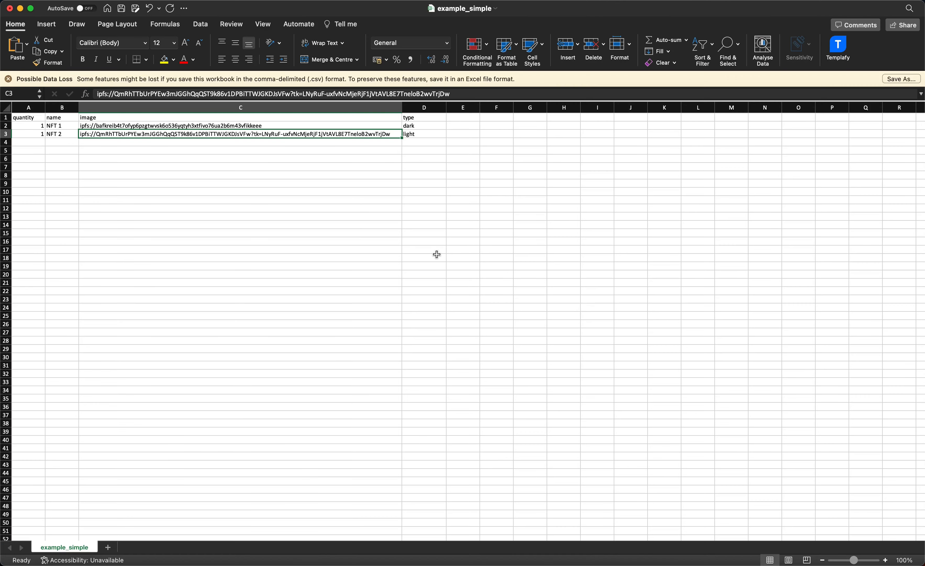
triple_click(227, 93)
text(ipfs://bafkreid6bnmpmn3scm5xzqyqg6ke2wi6hcu5m6zdclvngscytrgxkzby64)
key(Return)
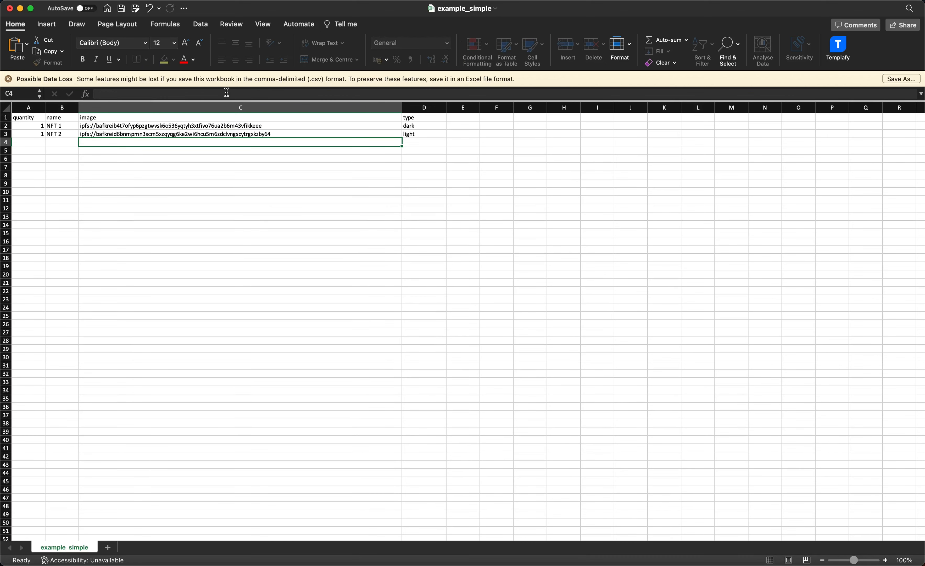
Fill the quantity 1 and sequential NFT names down columns A and B to row 377.
click(248, 183)
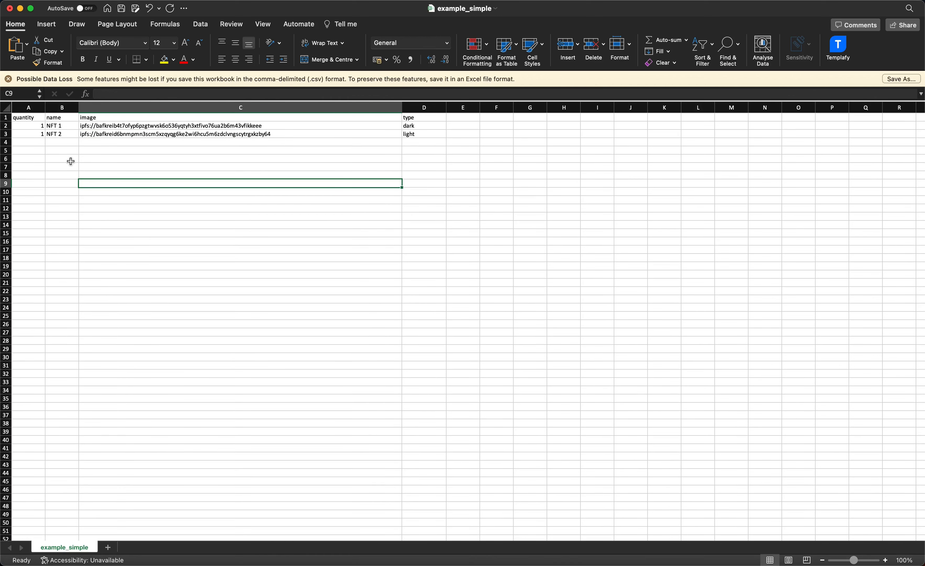
drag(42, 127, 39, 360)
scroll(85, 333, up, 20)
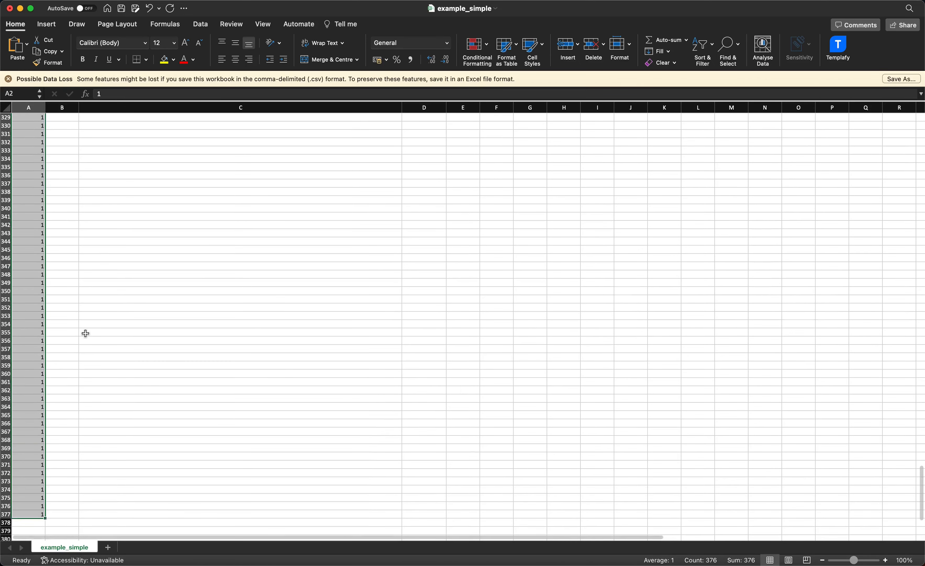
scroll(85, 333, up, 15)
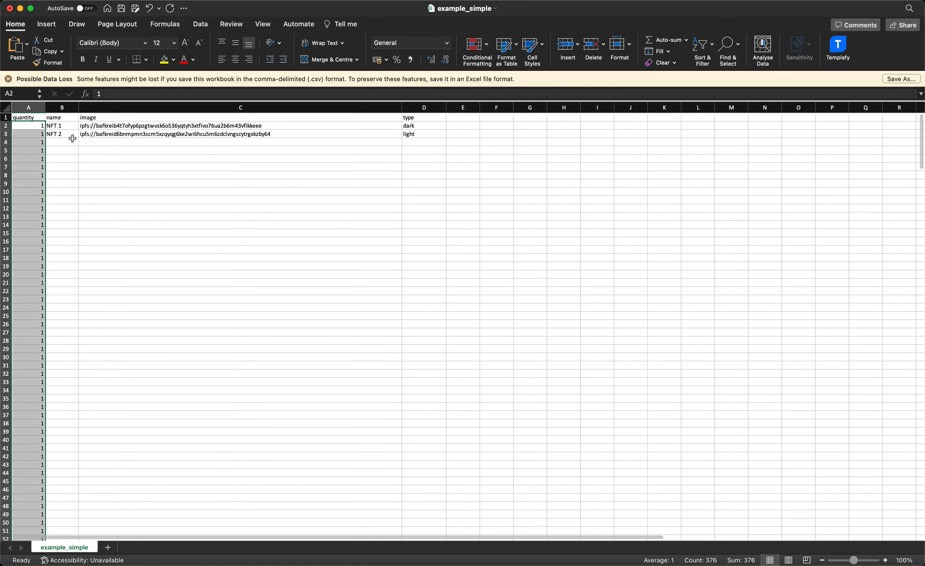
drag(75, 127, 64, 506)
scroll(143, 300, up, 20)
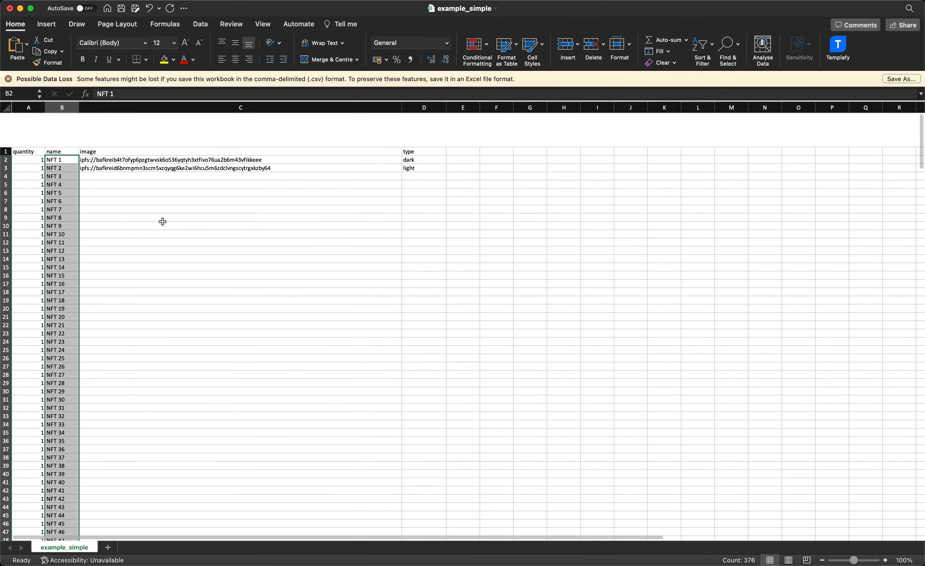
Fill NFT 2's IPFS image link and light type down columns C and D to row 377.
click(224, 135)
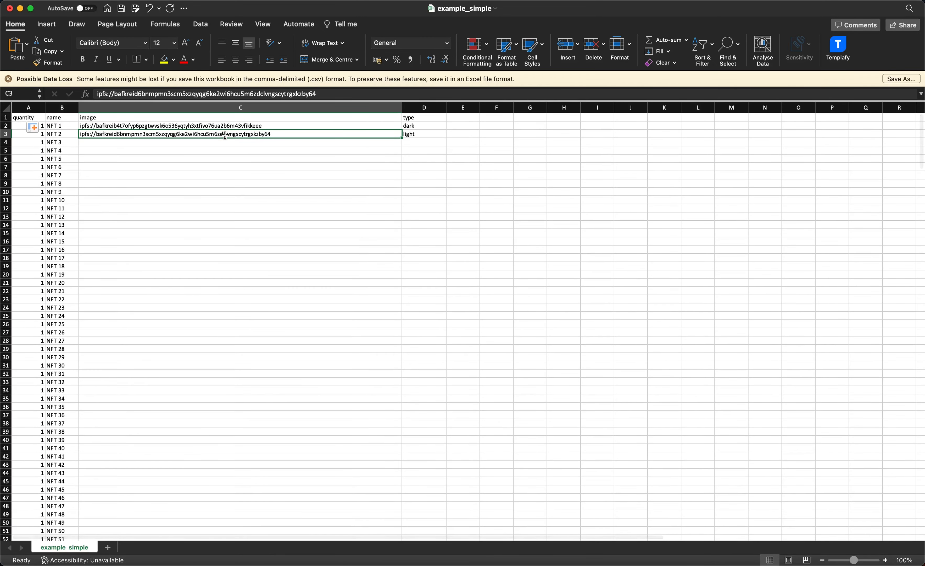
key(super+c)
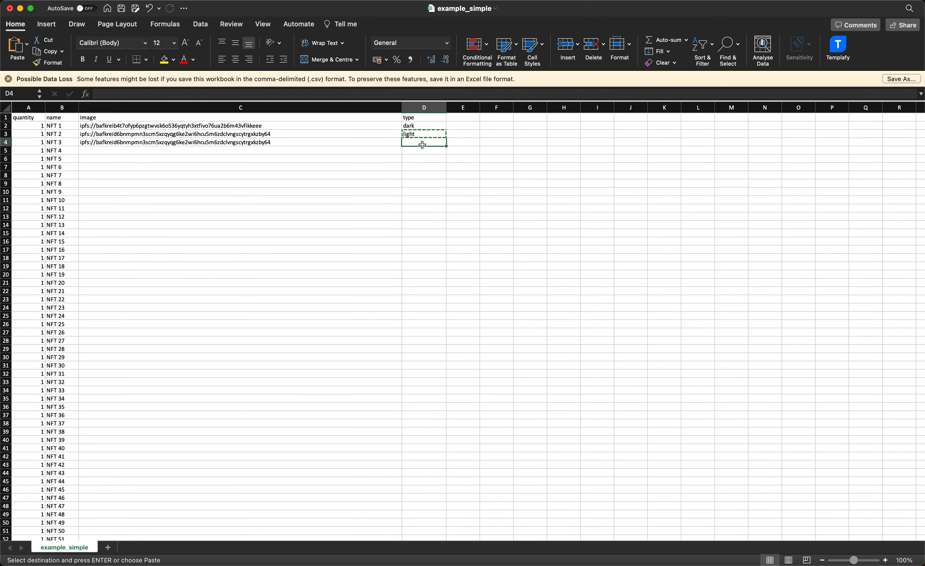
drag(351, 137, 415, 475)
click(467, 365)
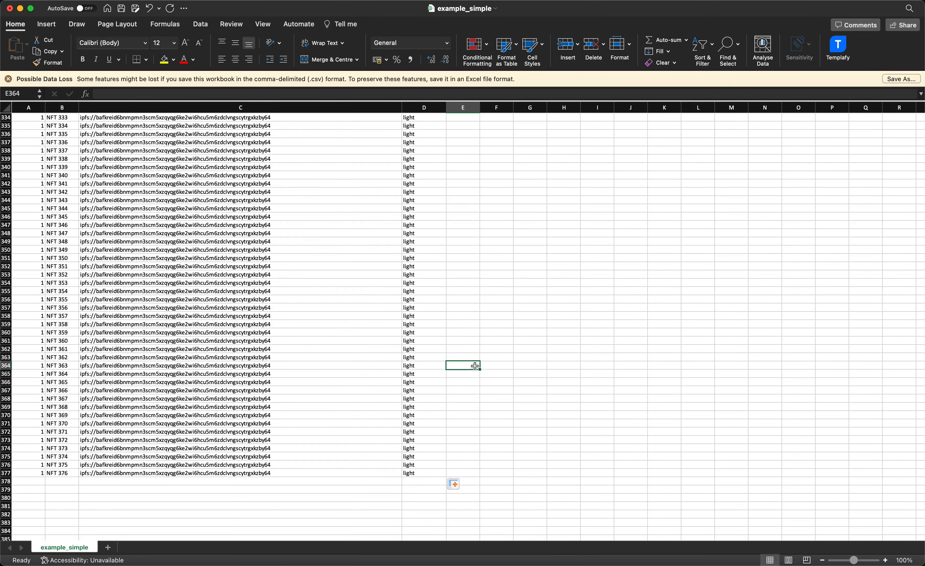
Save the example_simple workbook in its CSV format.
scroll(472, 365, up, 20)
scroll(474, 365, up, 5)
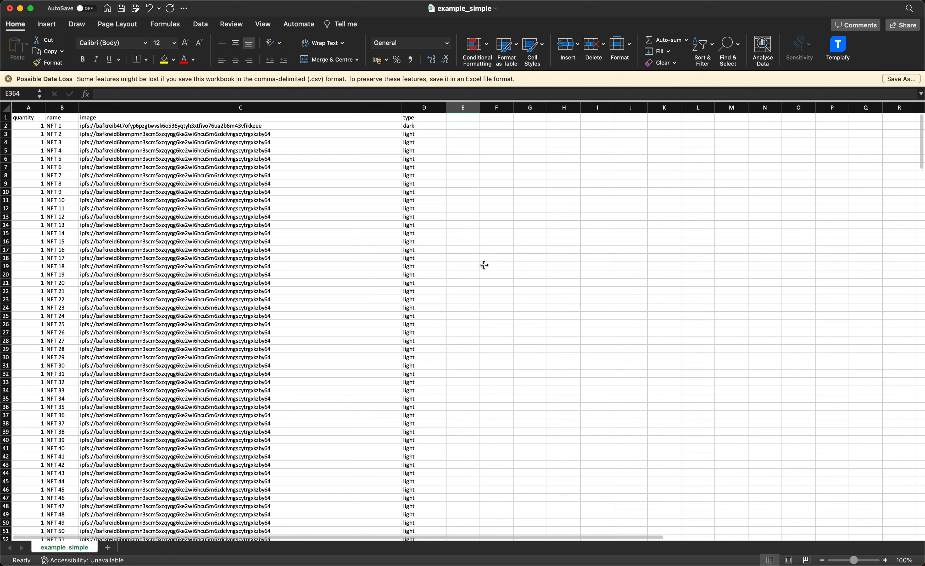
click(485, 265)
click(312, 215)
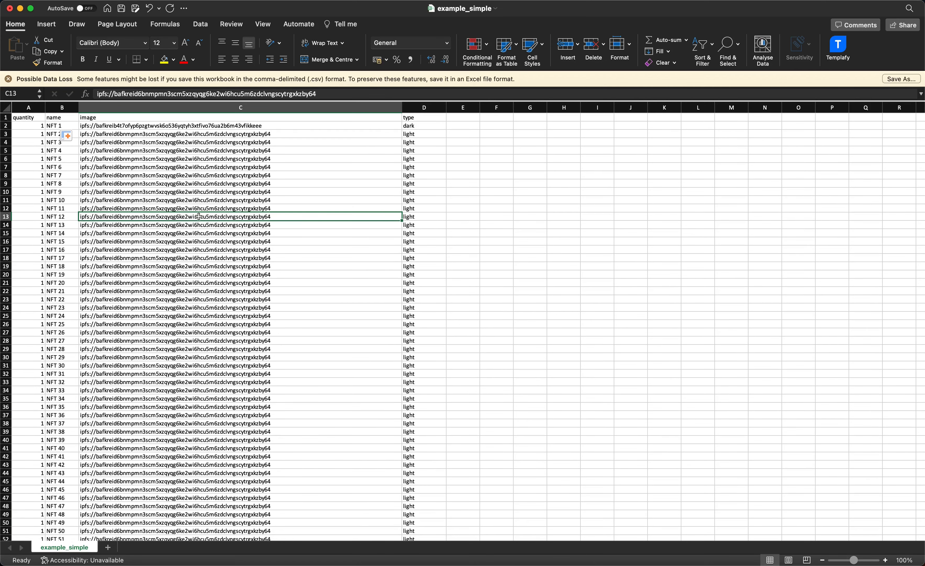
key(super+s)
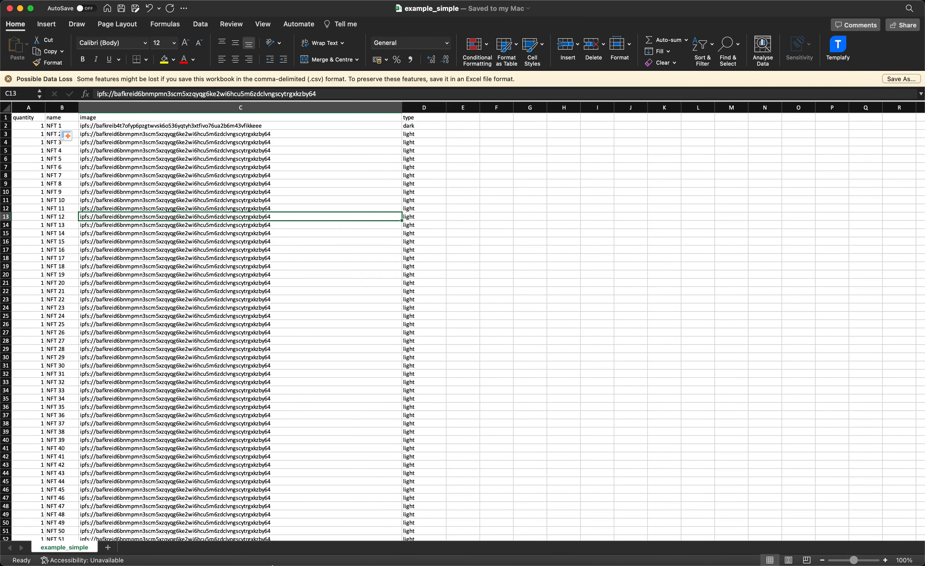
Switch to the browser's Cardano Studio tab and upload example_simple.csv as the collection's CSV file.
key(super+Tab)
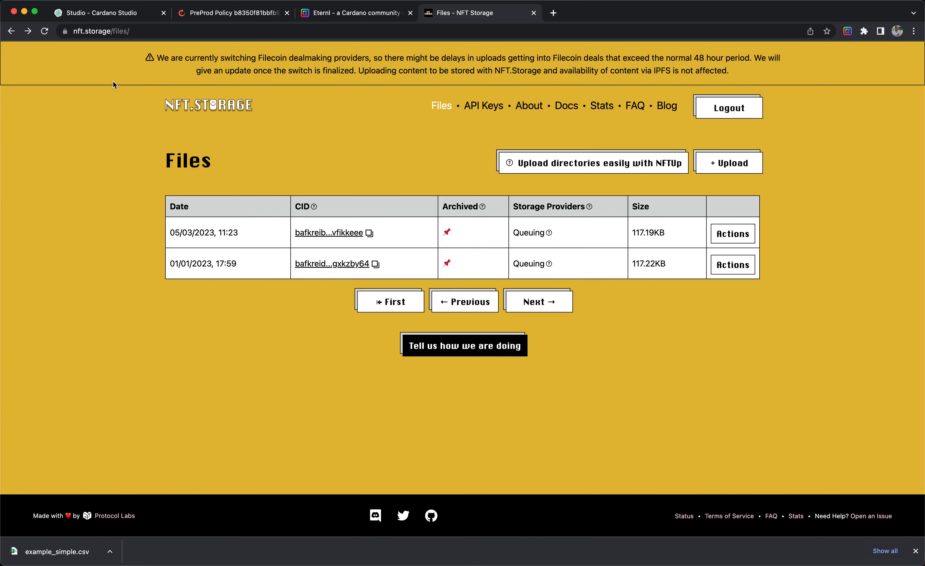
click(102, 19)
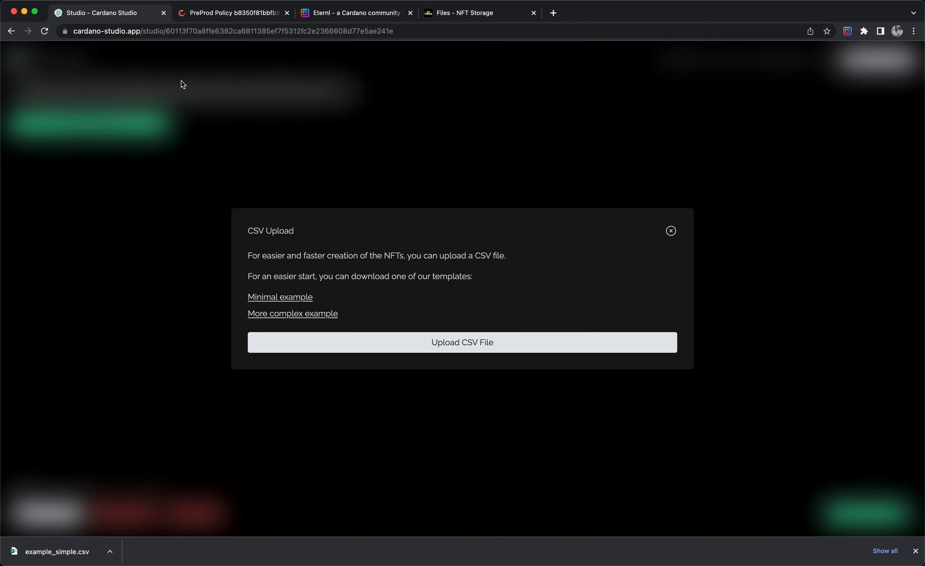
click(375, 345)
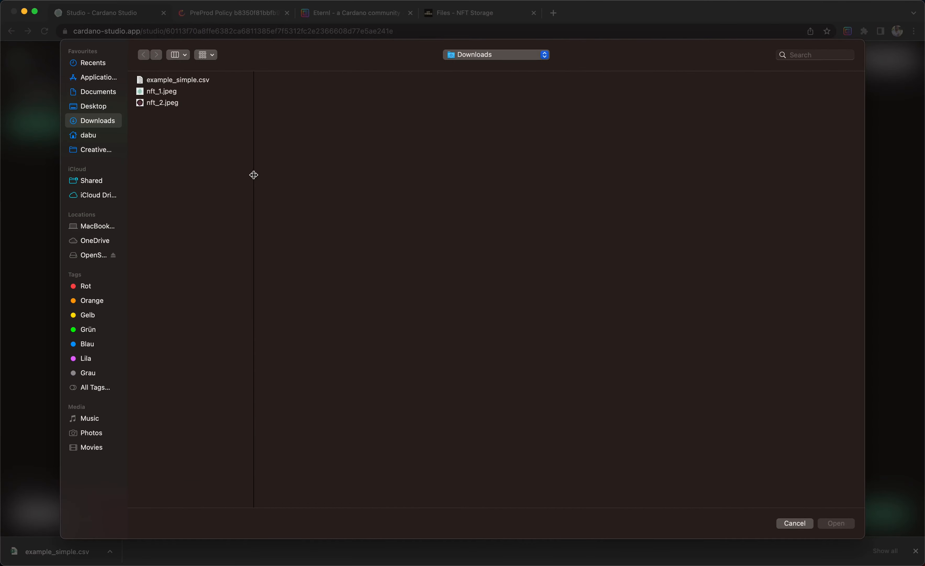
double_click(209, 80)
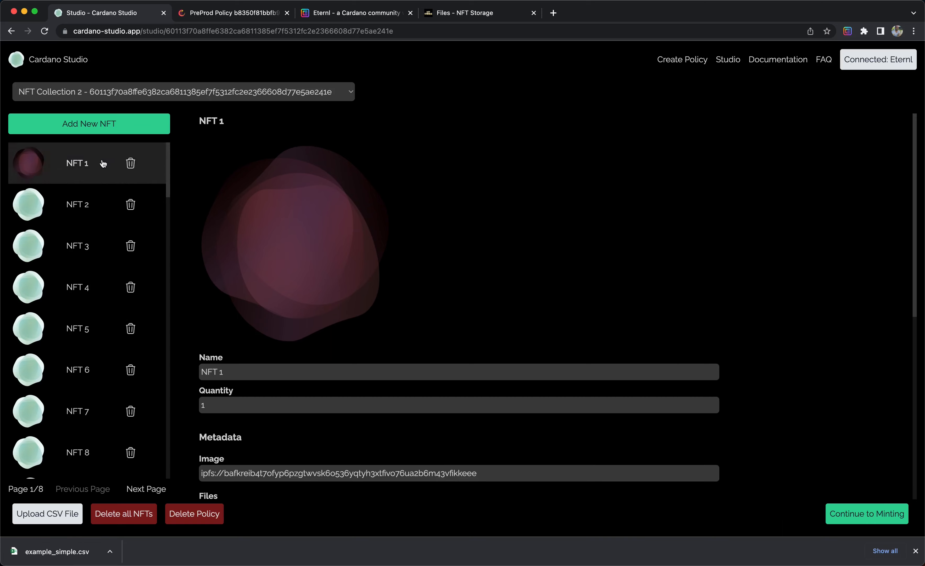
Page through the imported NFT list forwards and back to the first page.
scroll(72, 193, down, 20)
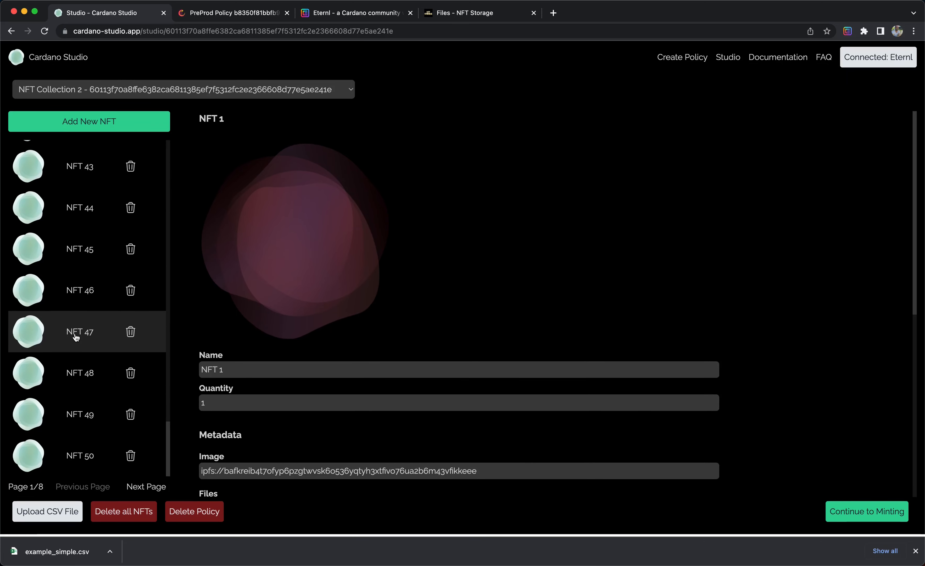
click(147, 488)
click(147, 489)
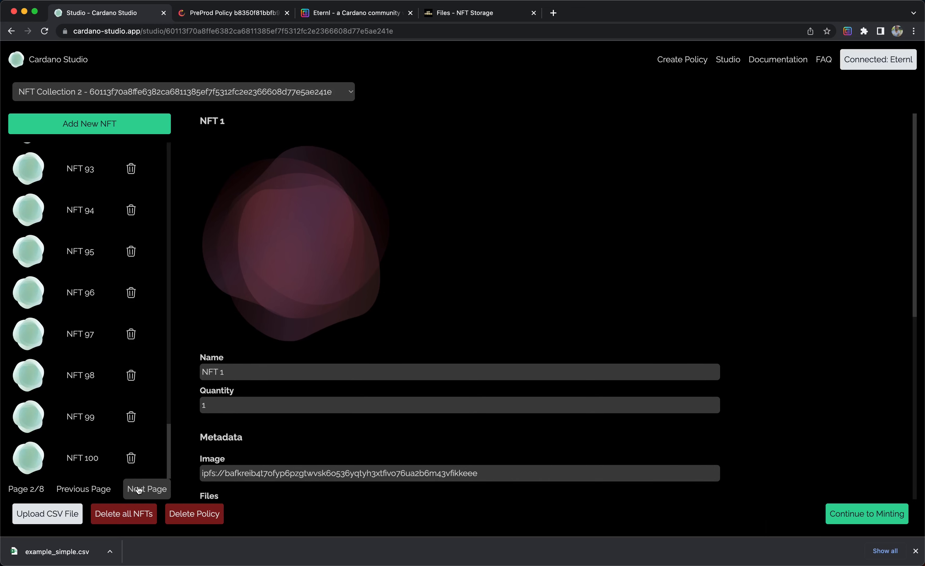
click(147, 489)
click(139, 490)
click(85, 488)
click(85, 489)
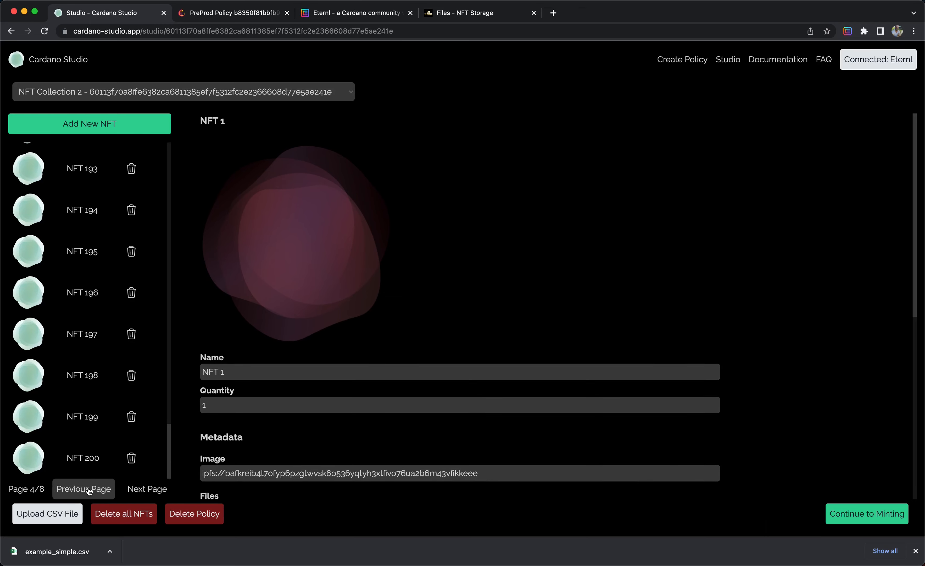
click(85, 489)
click(85, 489)
scroll(90, 428, up, 20)
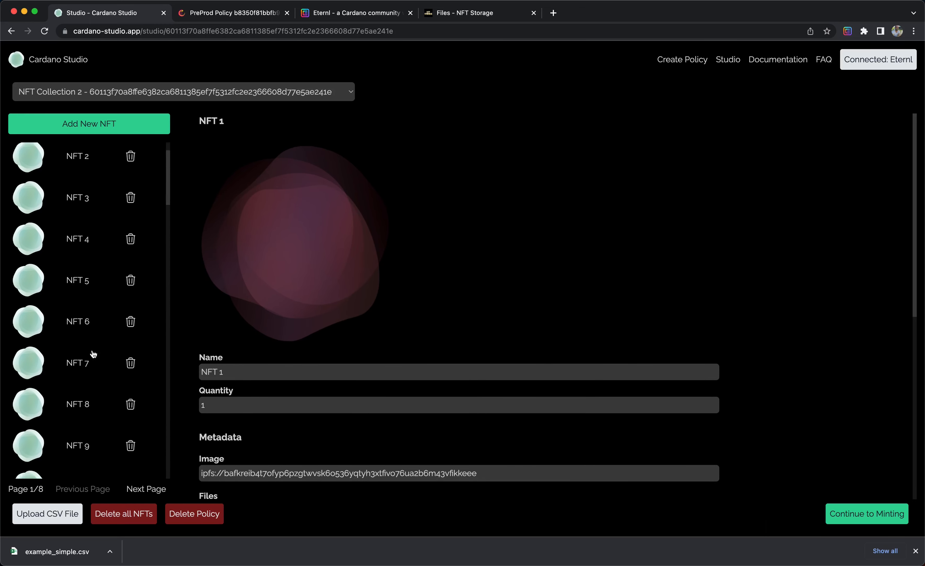
Inspect the image link and type property of NFT 2, NFT 3 and NFT 1.
click(79, 204)
scroll(397, 314, down, 6)
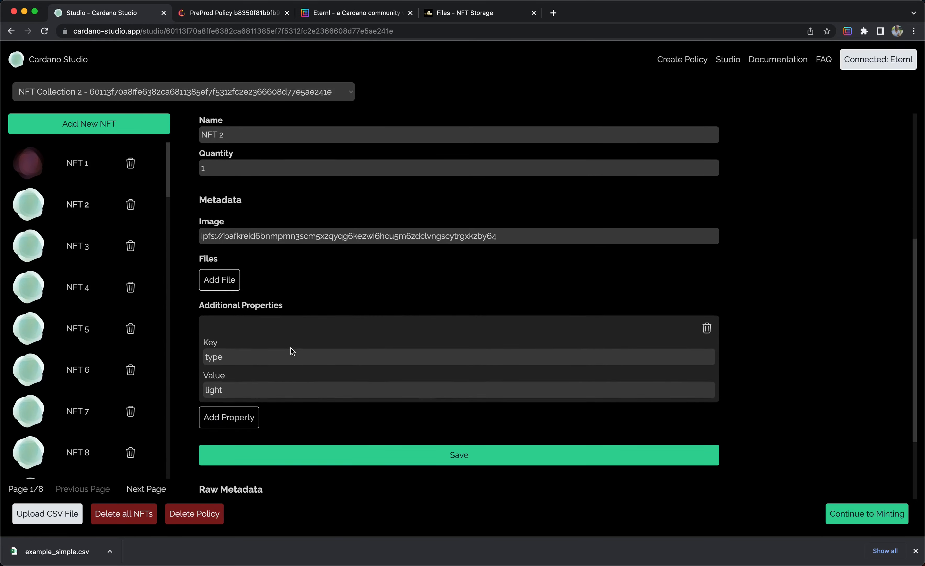
scroll(291, 348, down, 2)
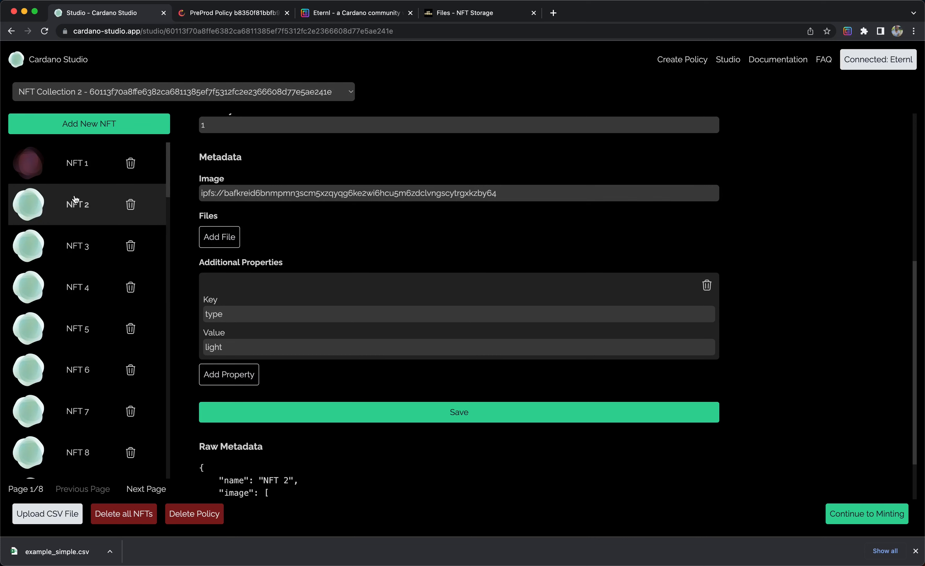
click(77, 242)
scroll(78, 244, down, 3)
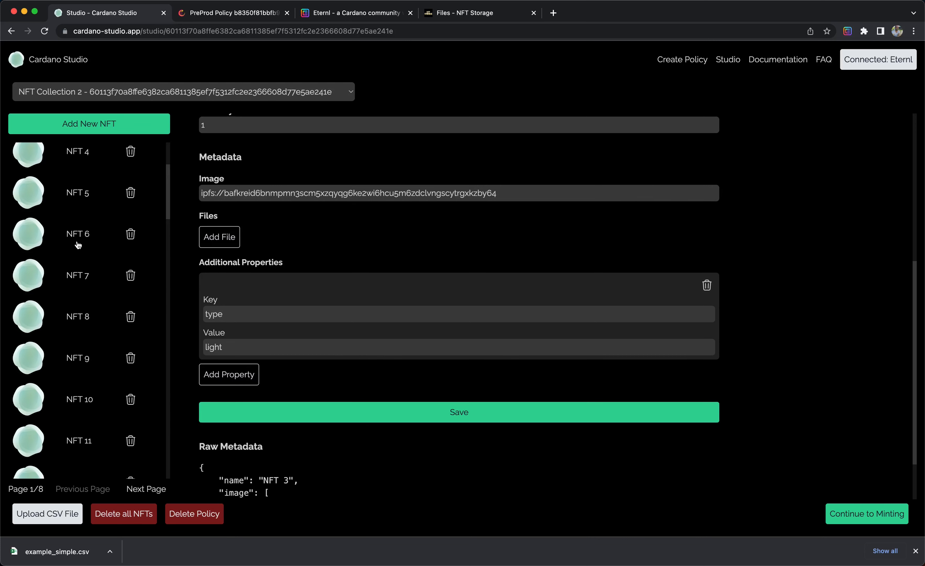
scroll(78, 243, up, 3)
click(76, 170)
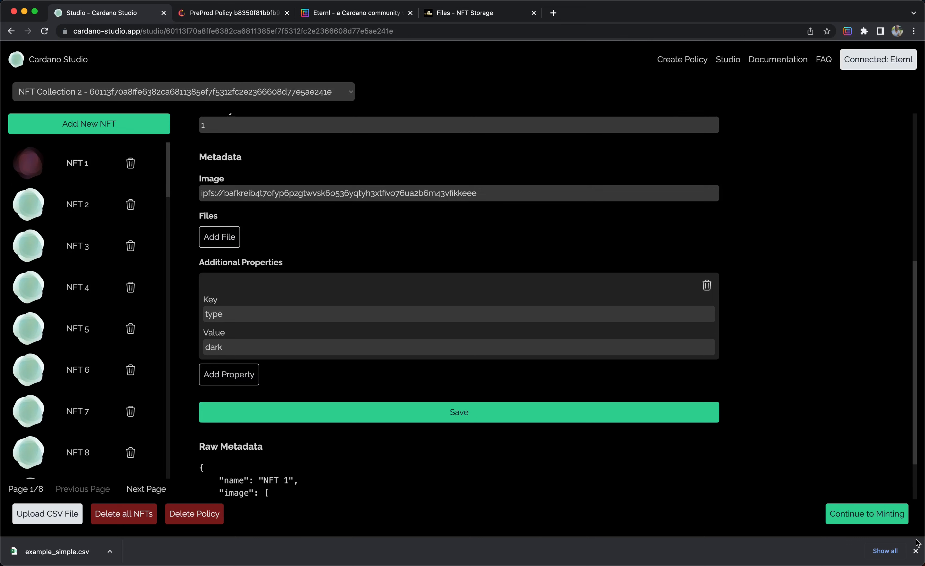
Dismiss the downloads bar and continue to the minting page.
click(915, 550)
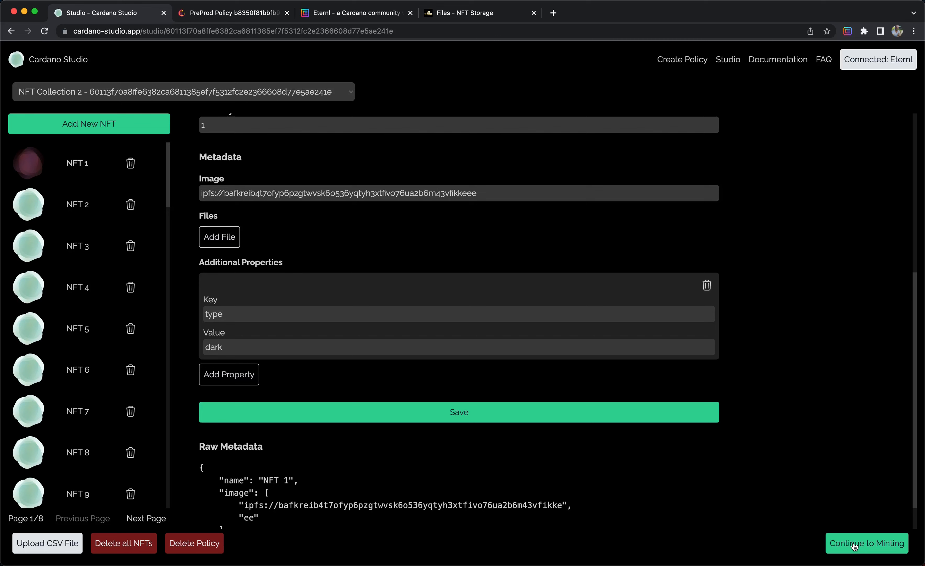
click(855, 544)
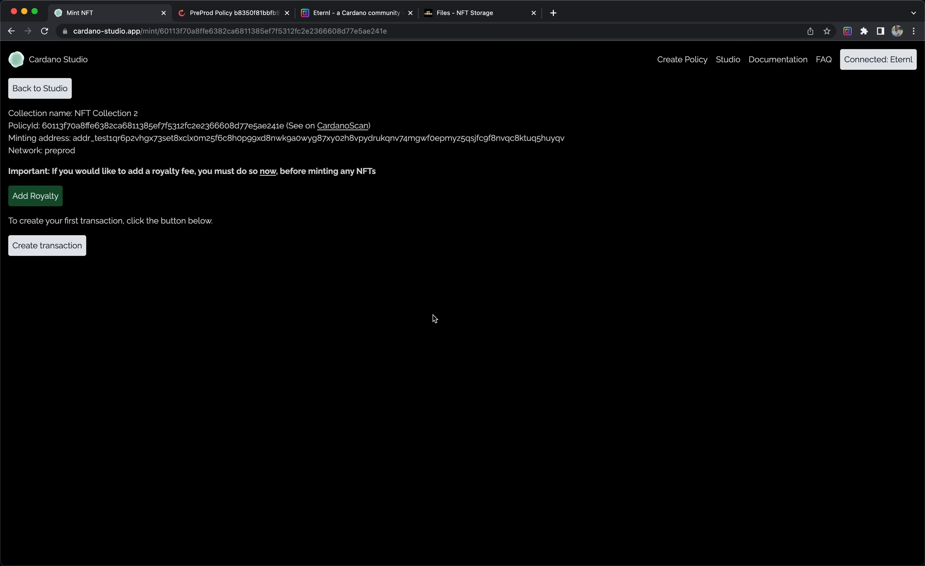
Open the Add Royalty Token dialog and dismiss it.
click(32, 196)
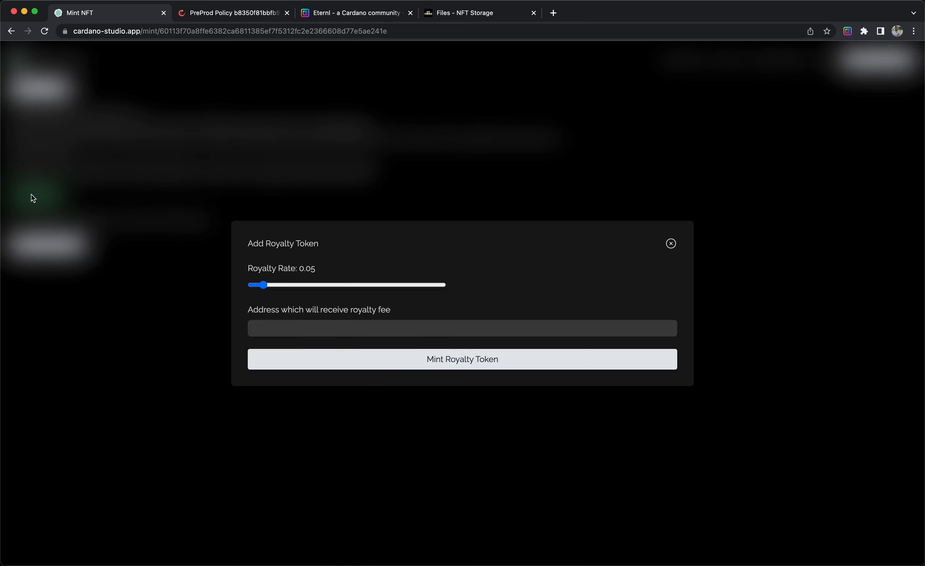
click(671, 244)
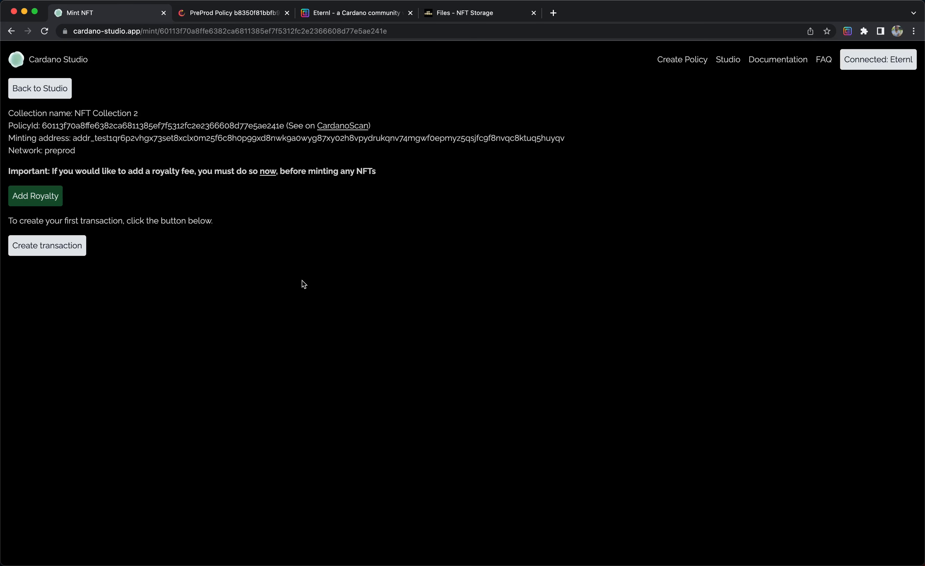
Create the first minting transaction for the collection.
click(72, 252)
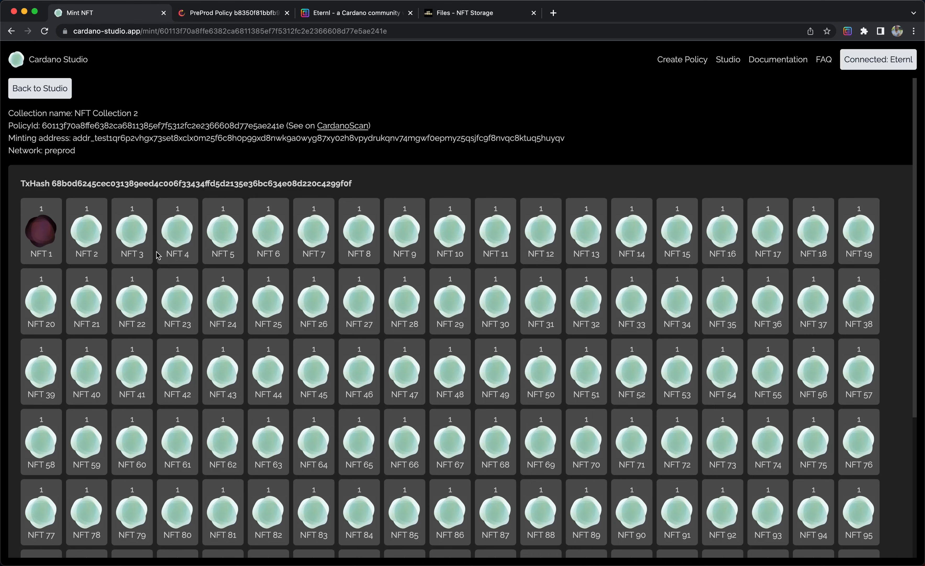
scroll(158, 255, down, 5)
scroll(158, 255, up, 4)
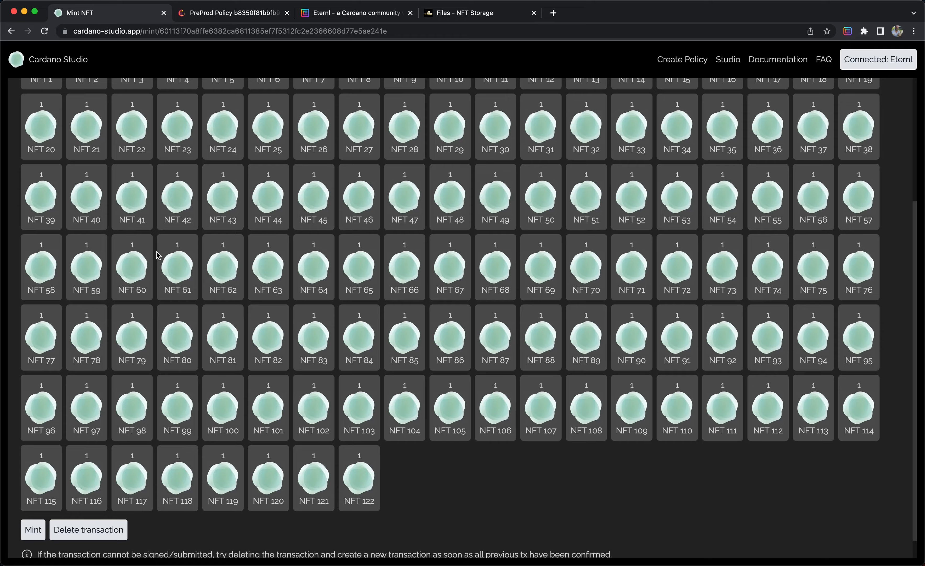
scroll(158, 255, down, 4)
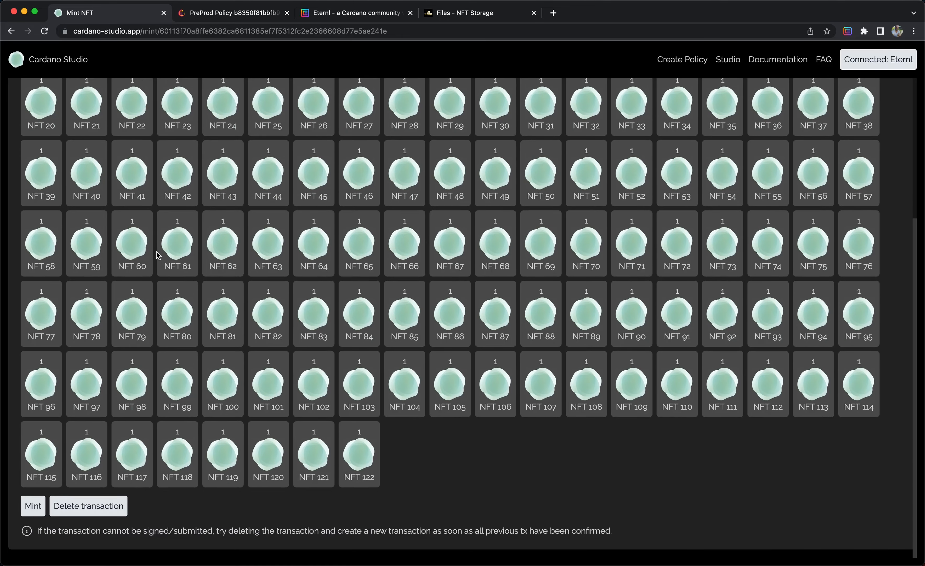
Open NFT 62's metadata preview in the transaction and close it.
click(221, 254)
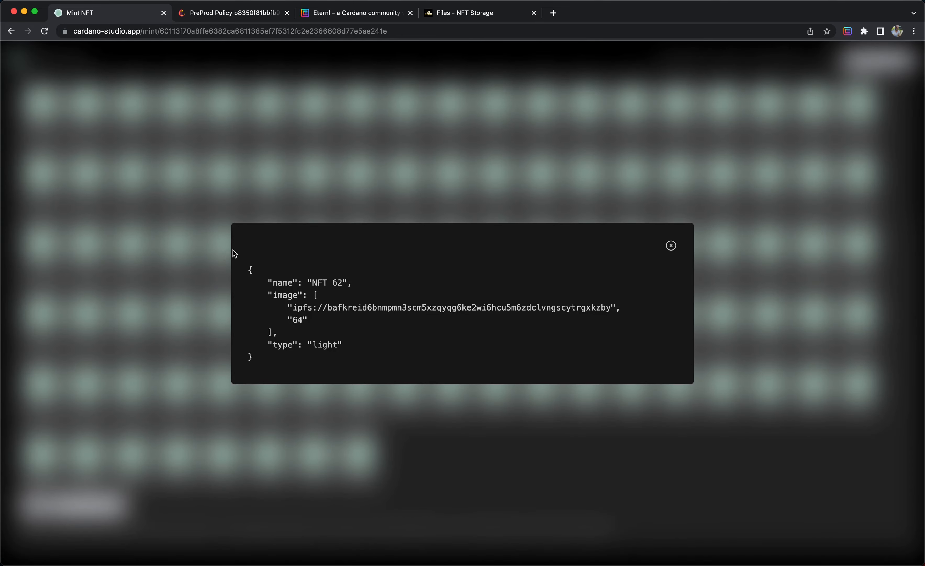
click(165, 294)
click(316, 375)
click(157, 318)
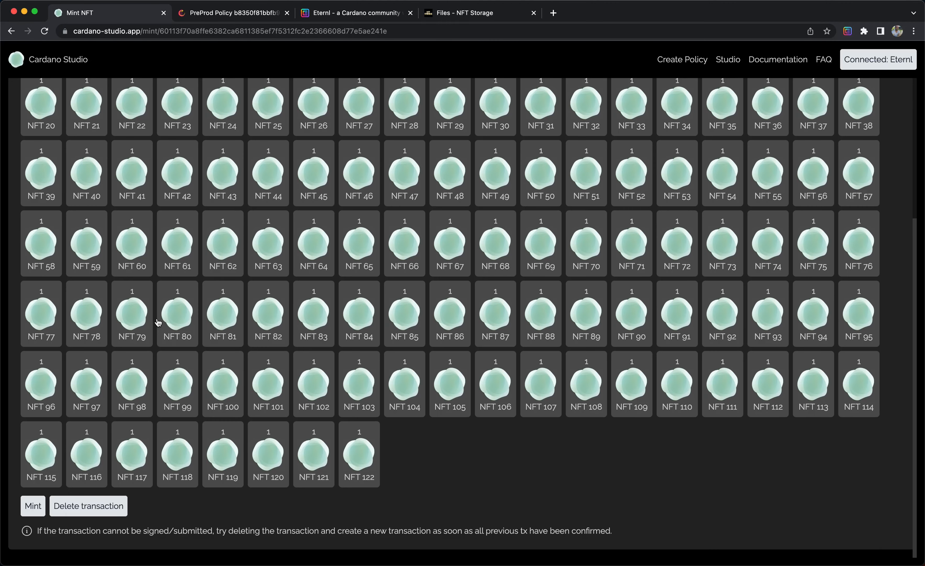
Start minting and bring the Eternl wallet signing window to the front.
click(32, 508)
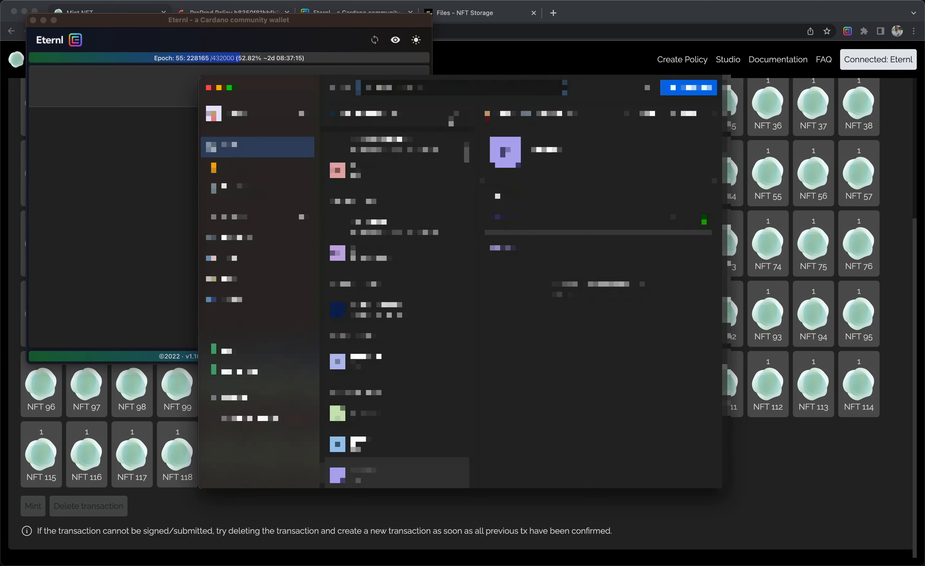
click(126, 128)
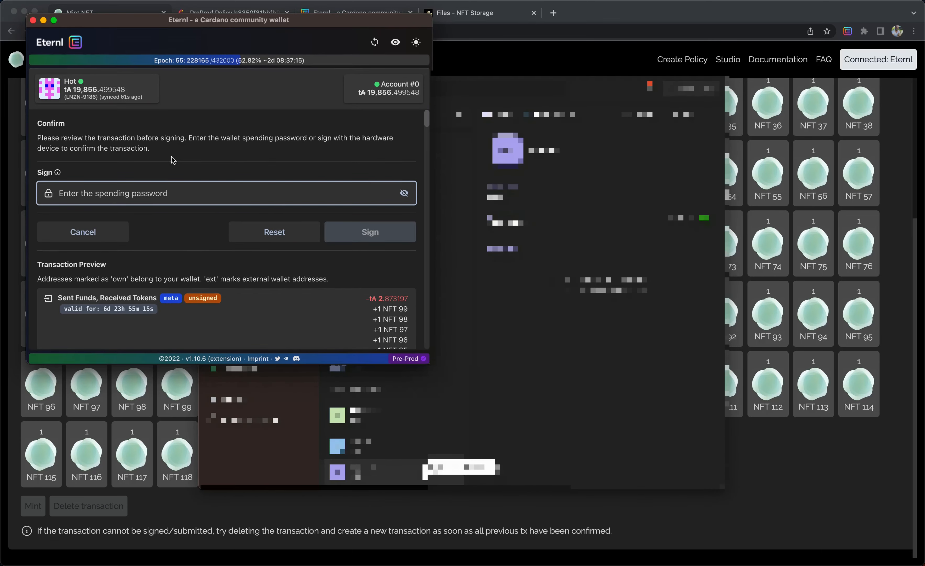
Review the wallet's transaction preview and expand the metadata tree to check the NFT entries.
scroll(167, 190, down, 4)
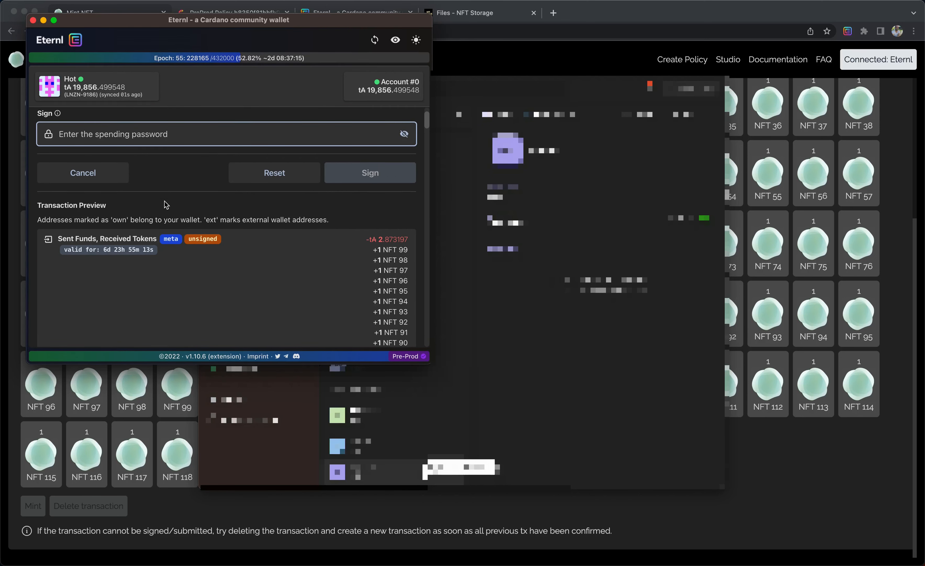
scroll(163, 207, down, 1)
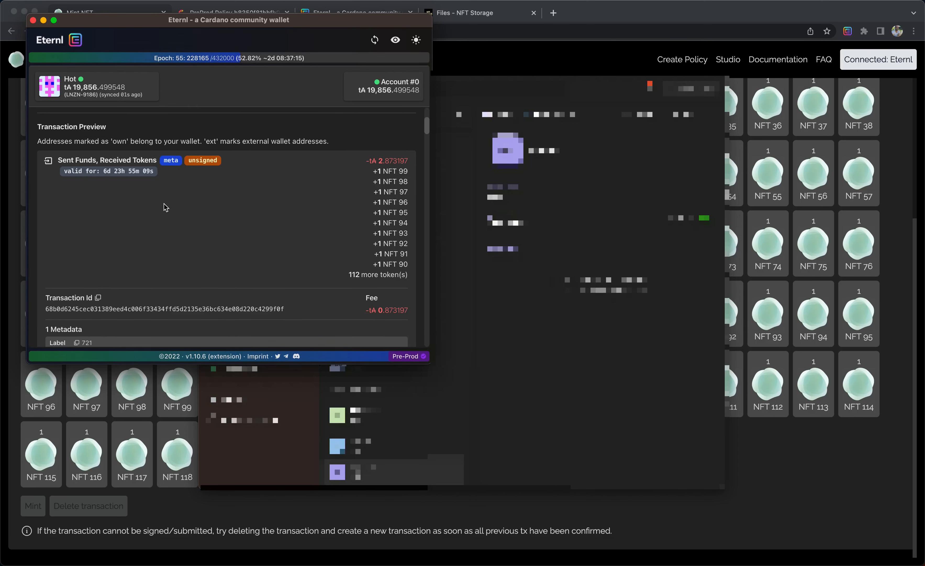
scroll(166, 207, down, 2)
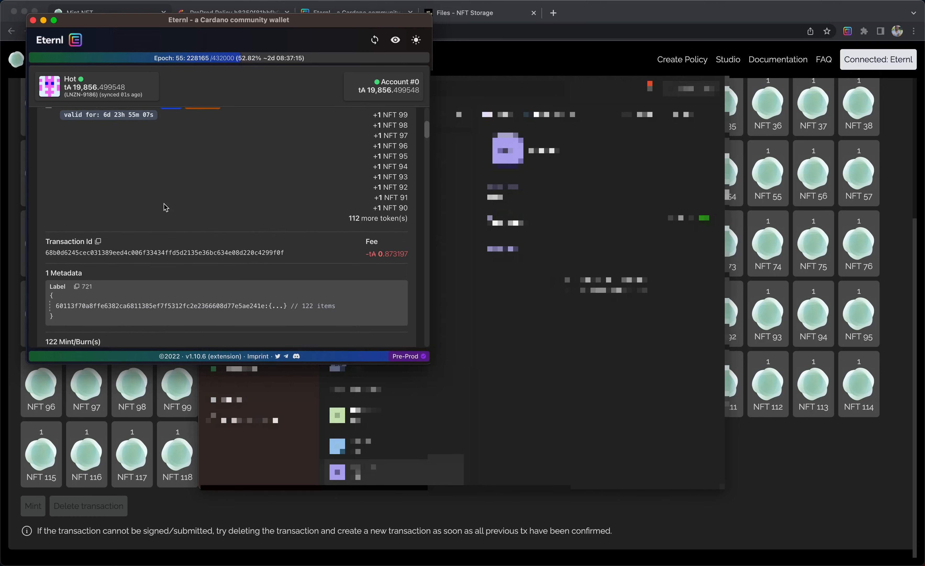
scroll(164, 207, down, 2)
click(269, 252)
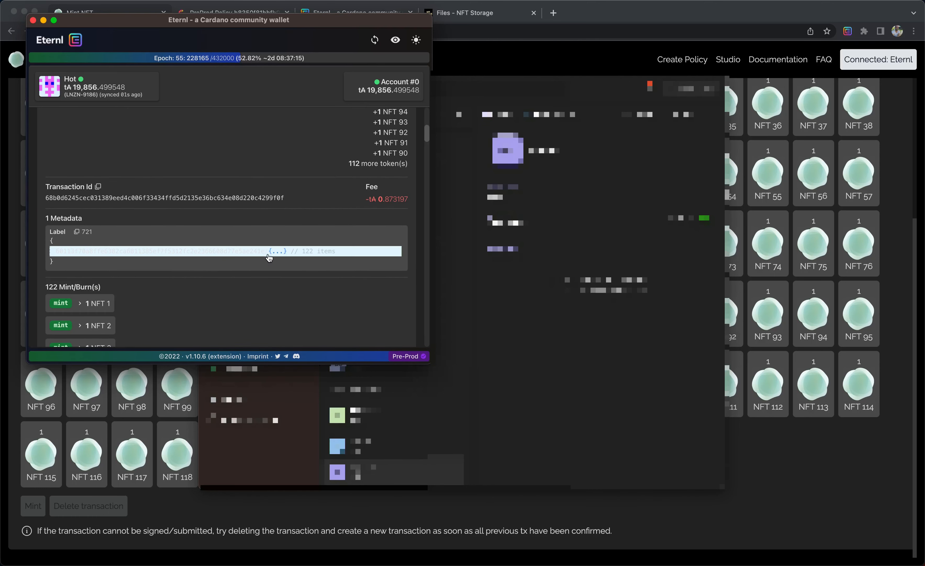
click(231, 251)
scroll(227, 246, down, 2)
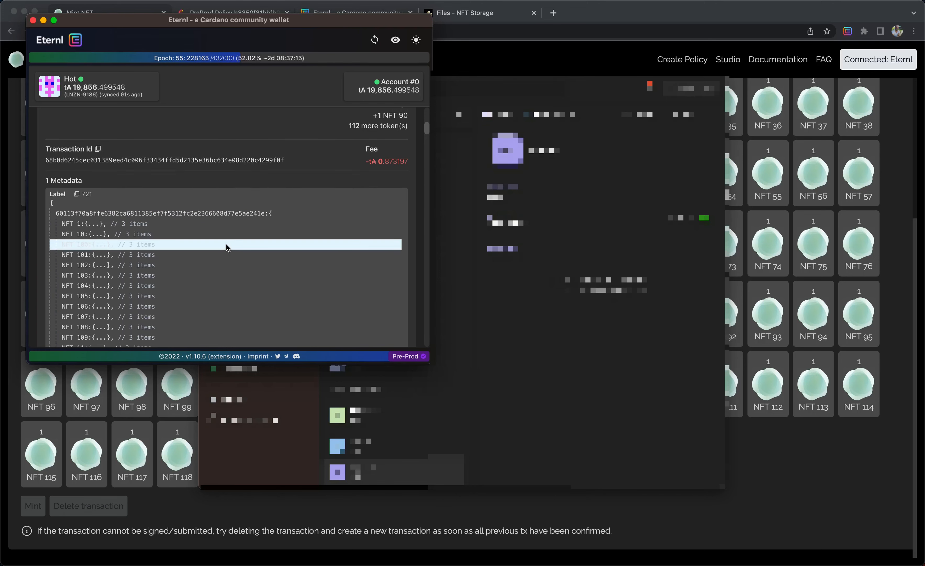
scroll(226, 244, down, 10)
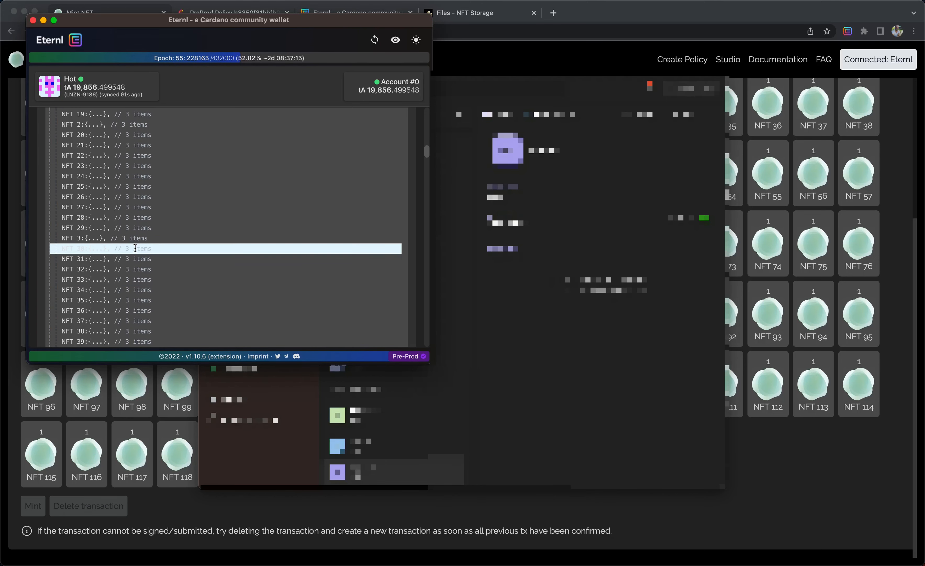
Expand NFT 48's metadata entry and scroll through the listed minted tokens and the transaction's UTxO inputs and outputs.
scroll(135, 248, down, 8)
scroll(136, 248, down, 3)
click(101, 240)
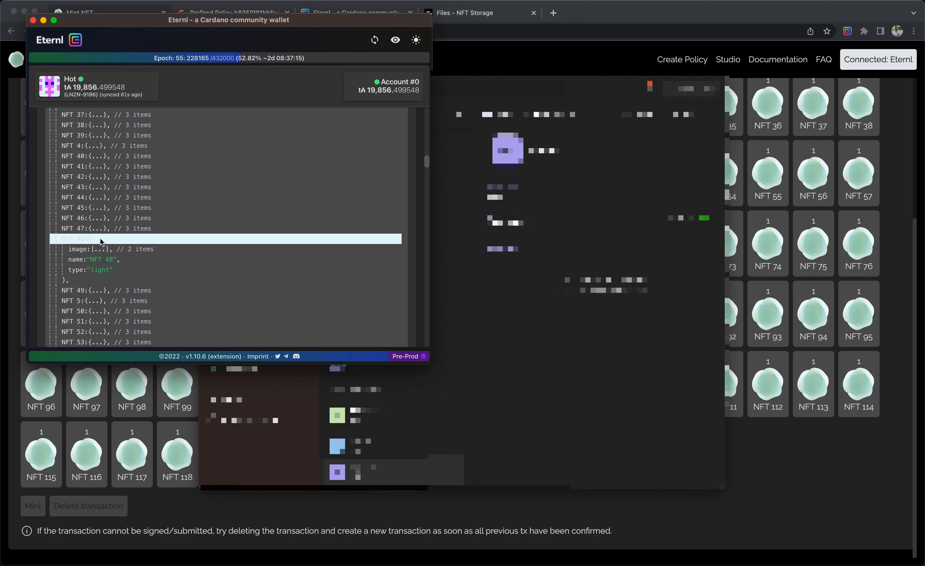
scroll(140, 196, down, 1)
scroll(138, 193, down, 1)
click(104, 173)
scroll(171, 151, down, 1)
scroll(171, 152, down, 10)
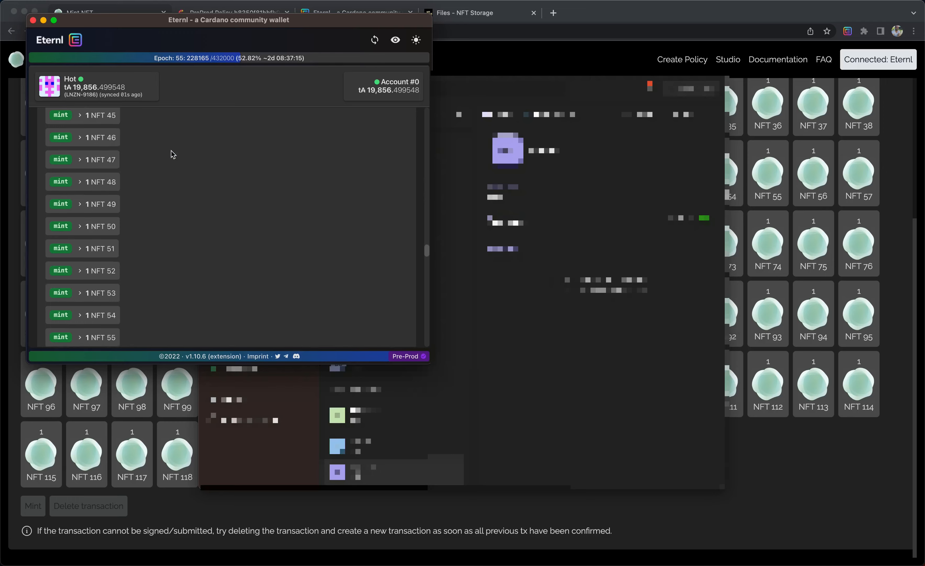
scroll(172, 151, down, 5)
scroll(171, 152, up, 5)
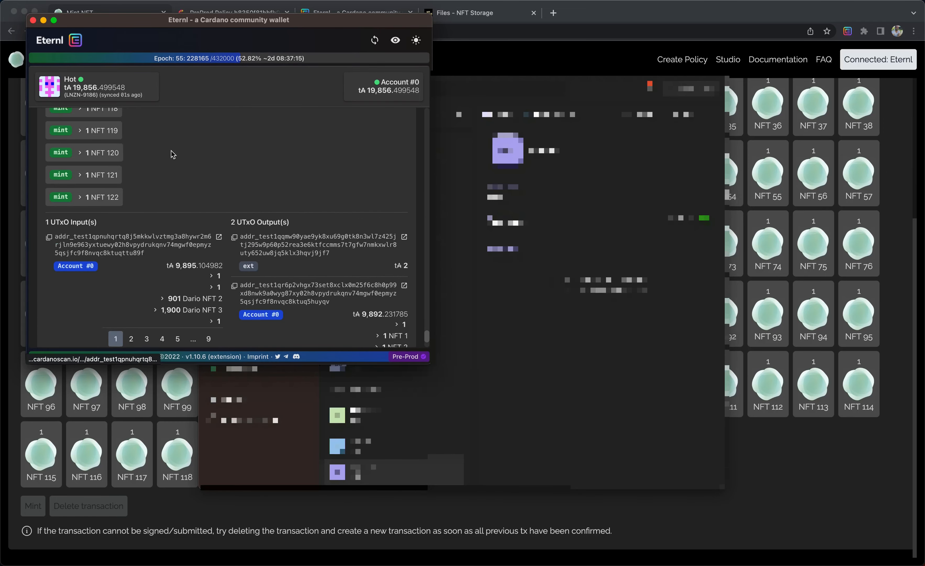
scroll(171, 151, up, 20)
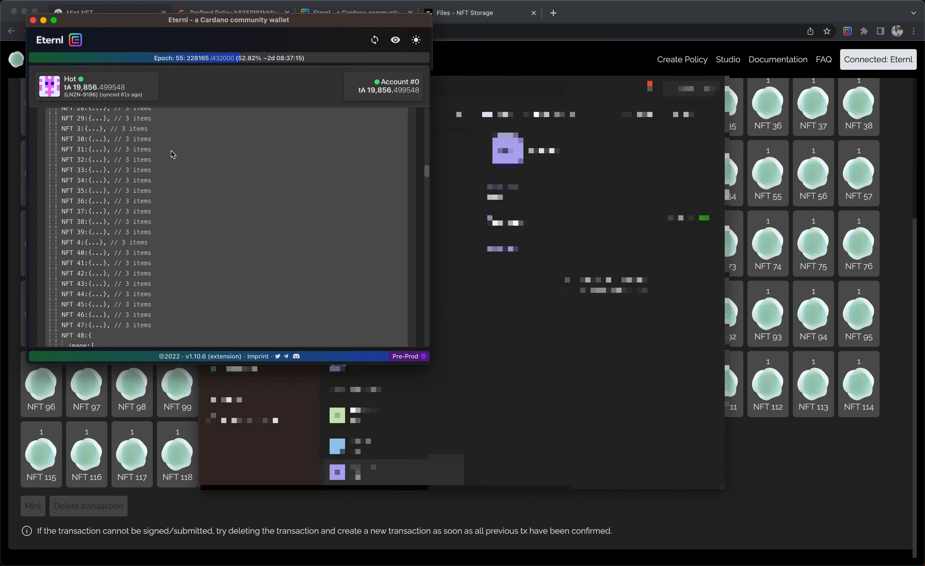
scroll(172, 151, up, 5)
Paste the wallet spending password and sign the first minting transaction.
click(175, 190)
key(ctrl+v)
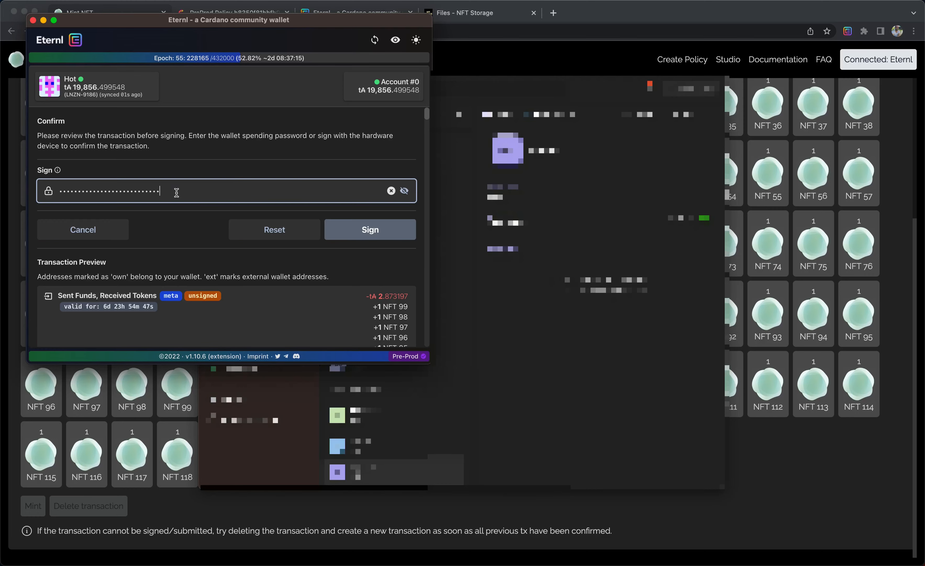
click(372, 227)
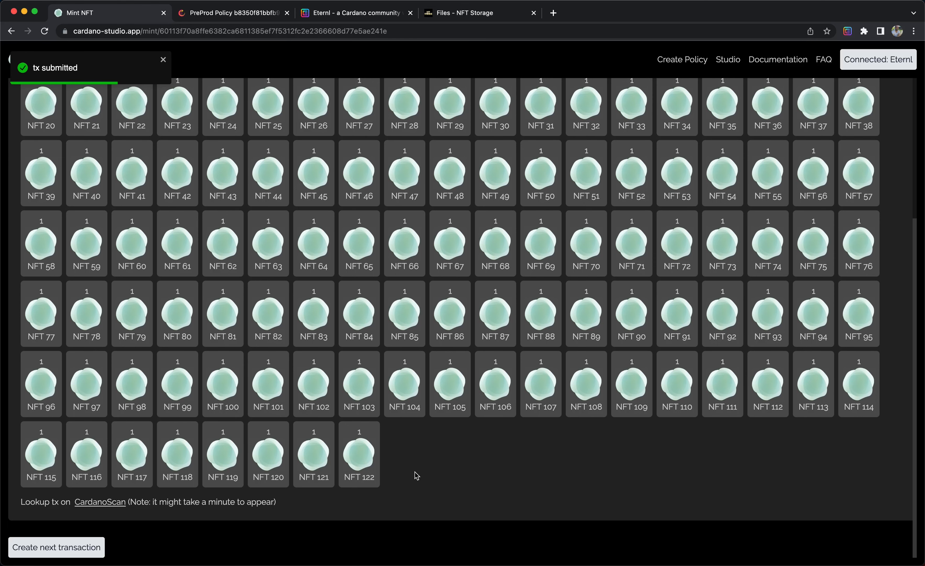
Create the next minting transaction for the remaining NFTs of the collection.
scroll(416, 475, up, 3)
scroll(417, 475, up, 3)
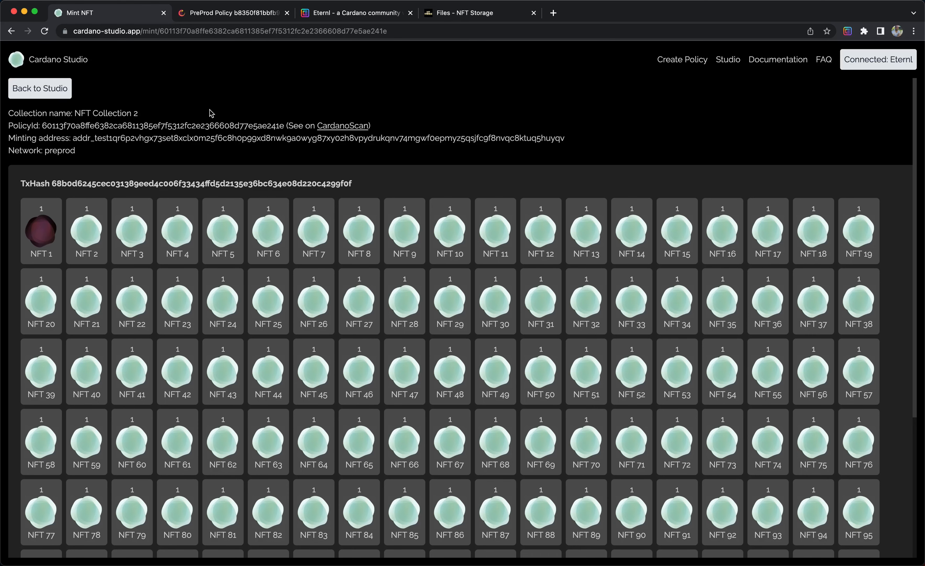
scroll(209, 110, down, 1)
scroll(209, 110, down, 1)
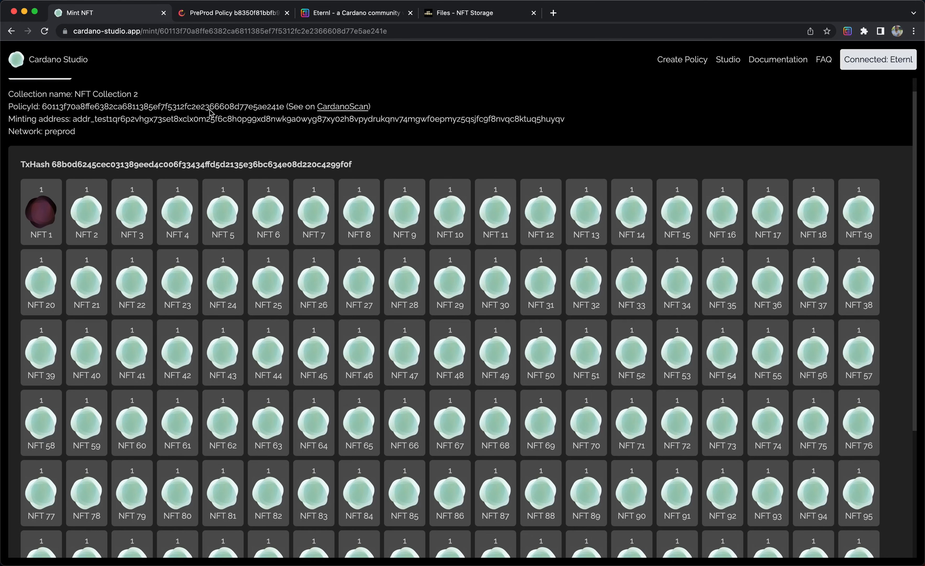
scroll(209, 110, down, 5)
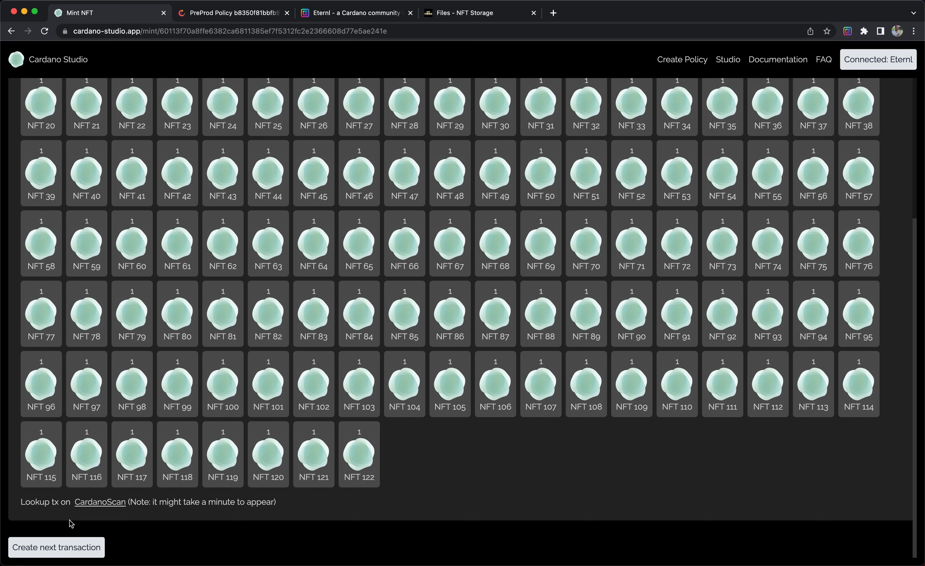
click(63, 546)
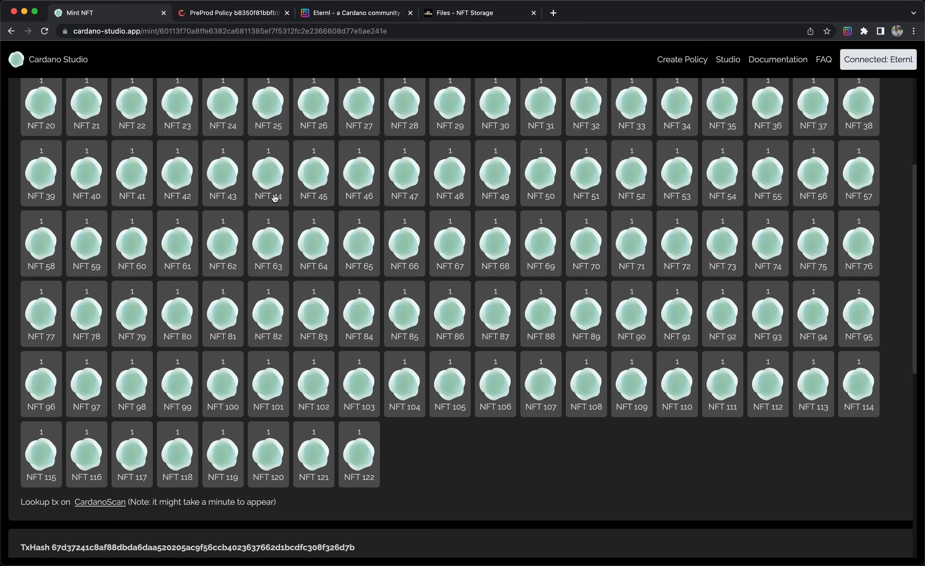
Open NFT 126's metadata preview in the second transaction and close it.
scroll(274, 198, up, 4)
scroll(275, 199, down, 8)
scroll(275, 199, down, 5)
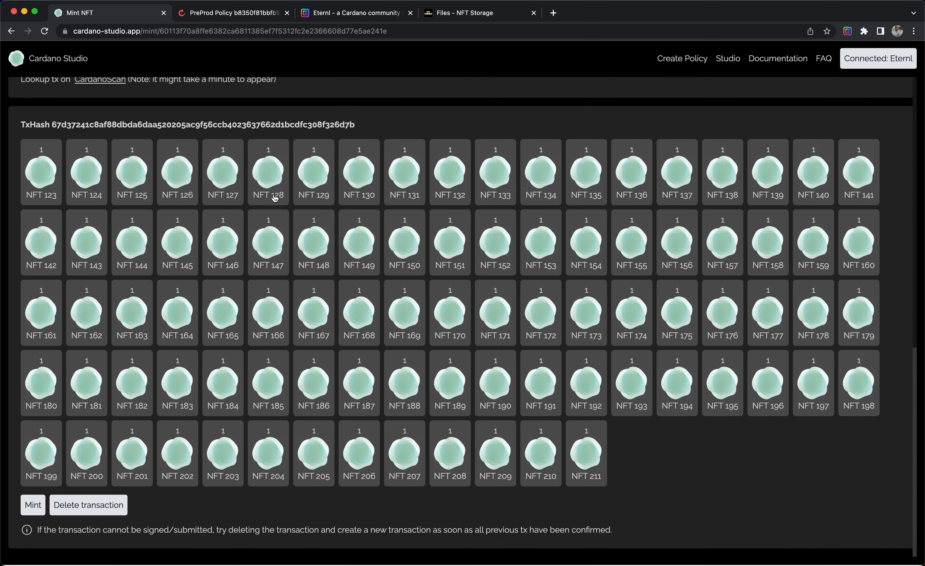
click(173, 182)
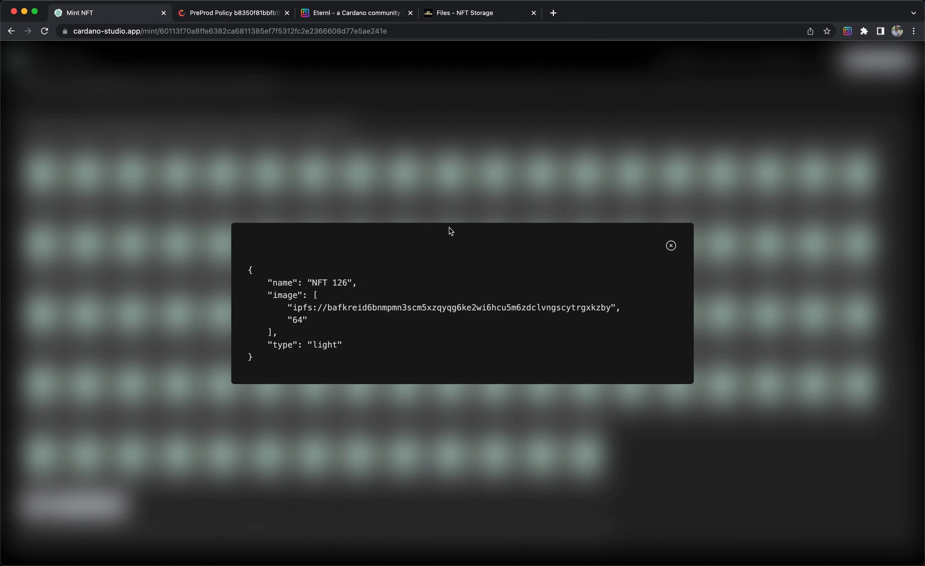
click(432, 184)
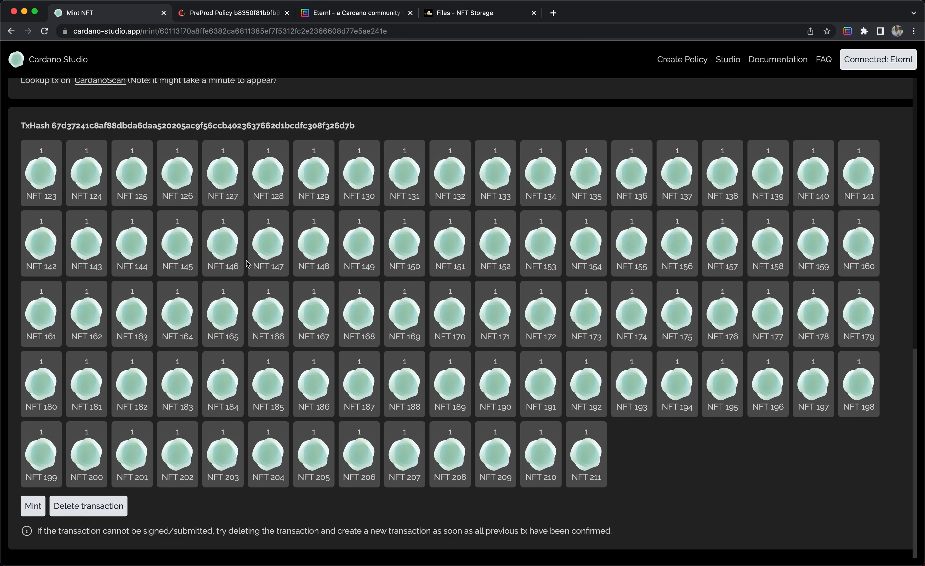
Mint the second transaction, bringing the Eternl window forward, pasting the wallet spending password and signing.
click(32, 507)
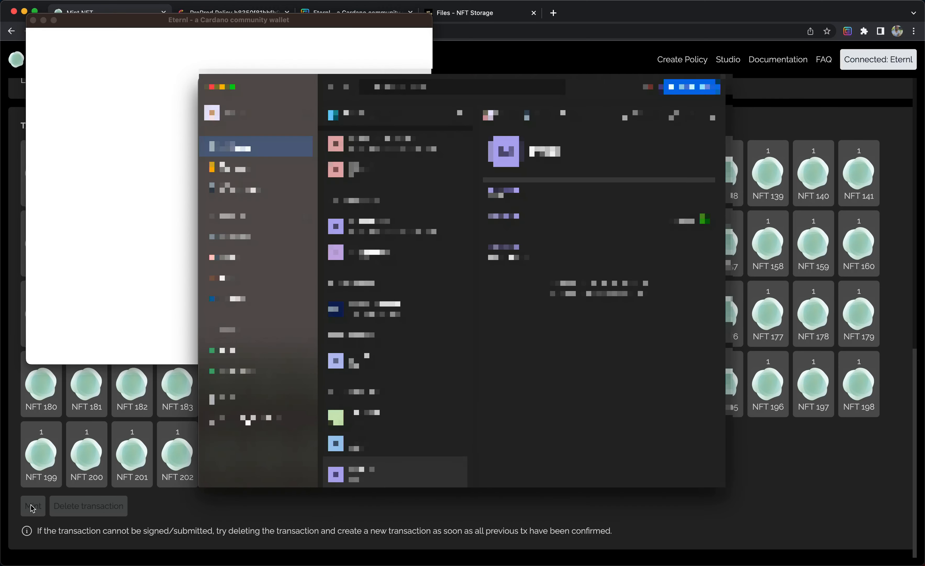
click(512, 216)
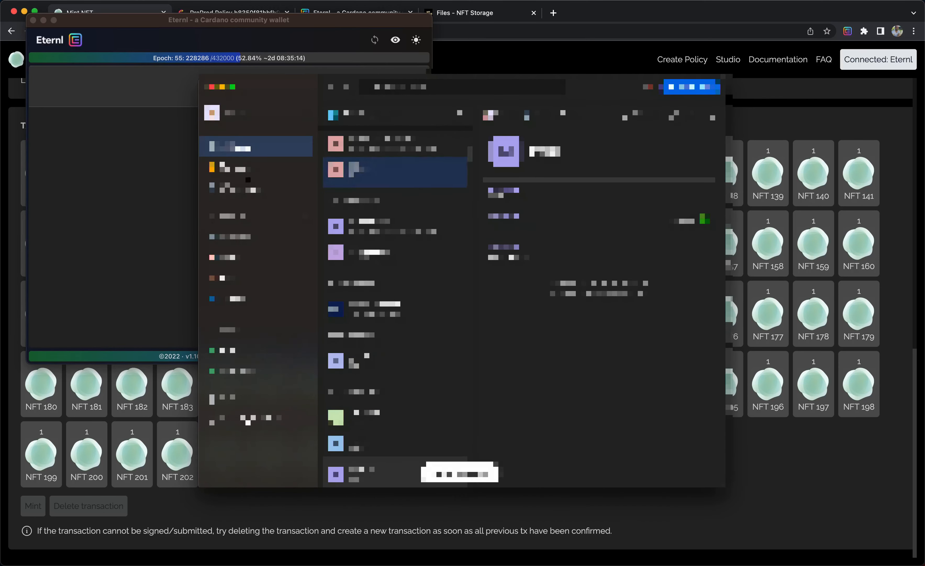
click(146, 171)
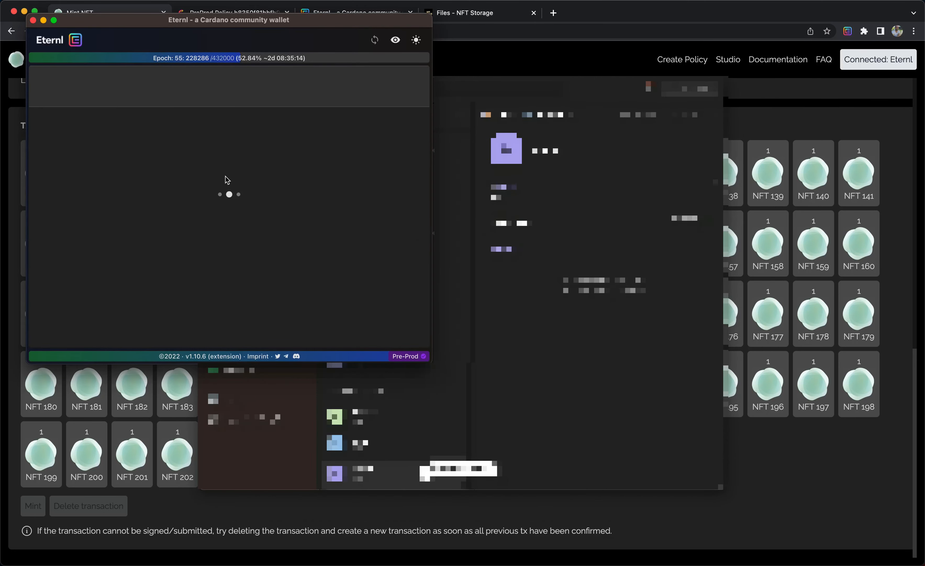
key(super+v)
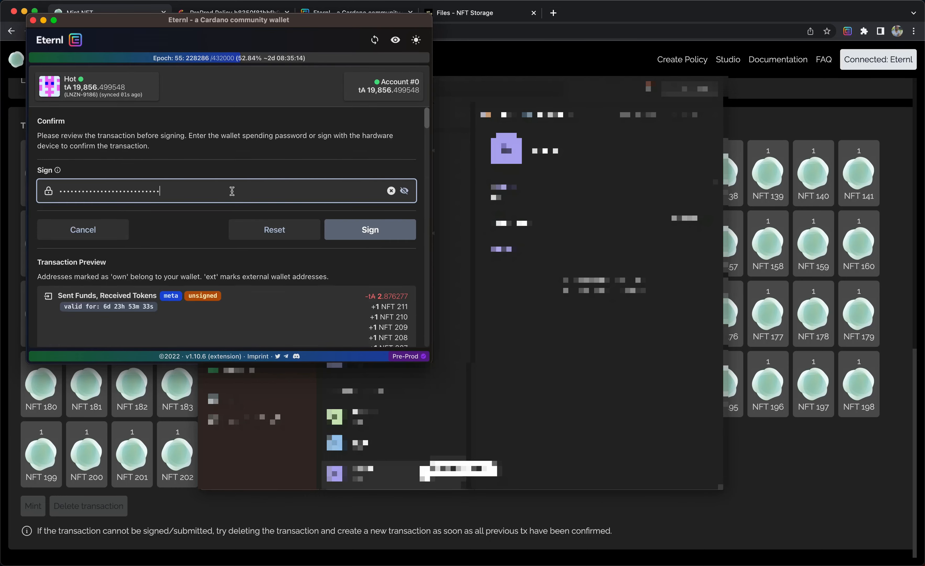
scroll(233, 192, down, 3)
scroll(234, 194, down, 3)
scroll(233, 194, up, 3)
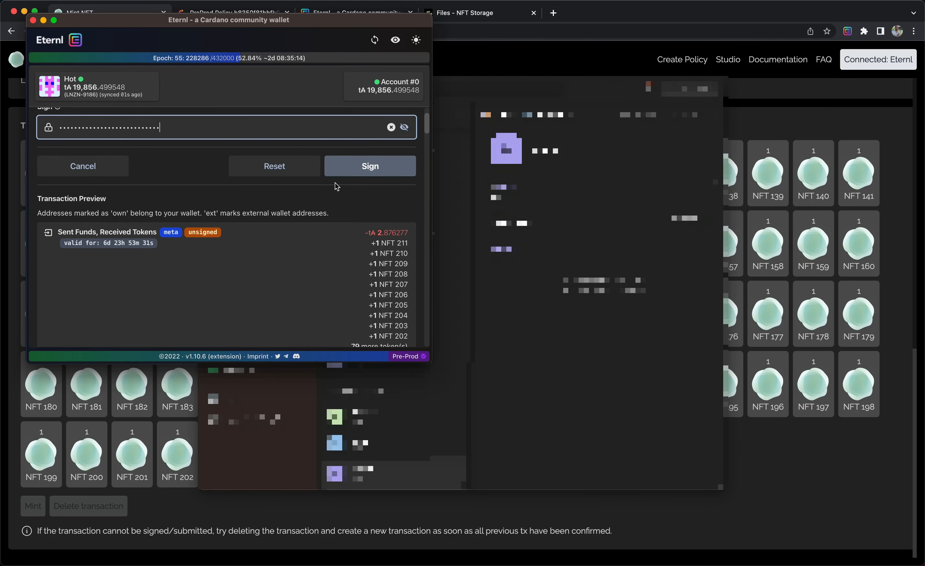
click(365, 165)
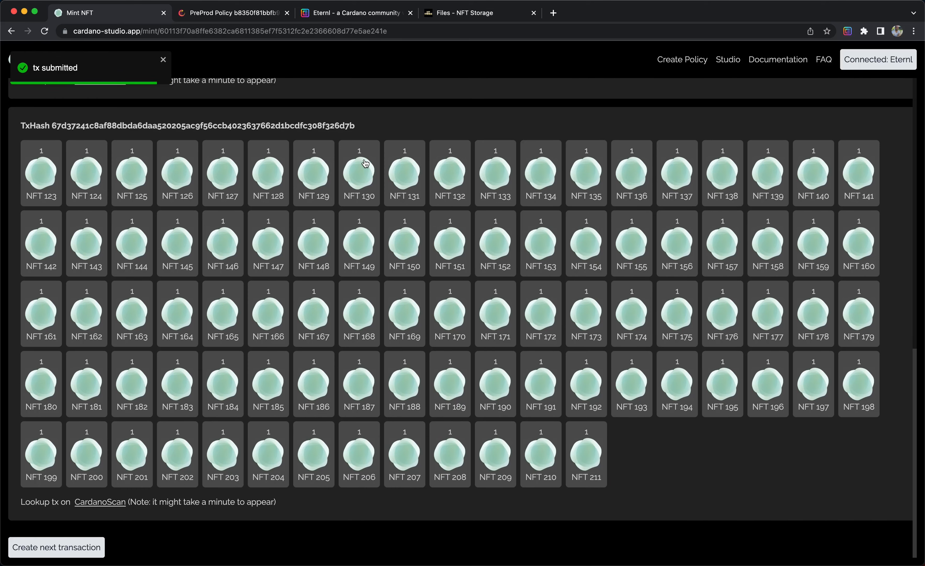
Open the collection's policy on CardanoScan, check its minted token list, and return to the minting page.
scroll(365, 163, up, 15)
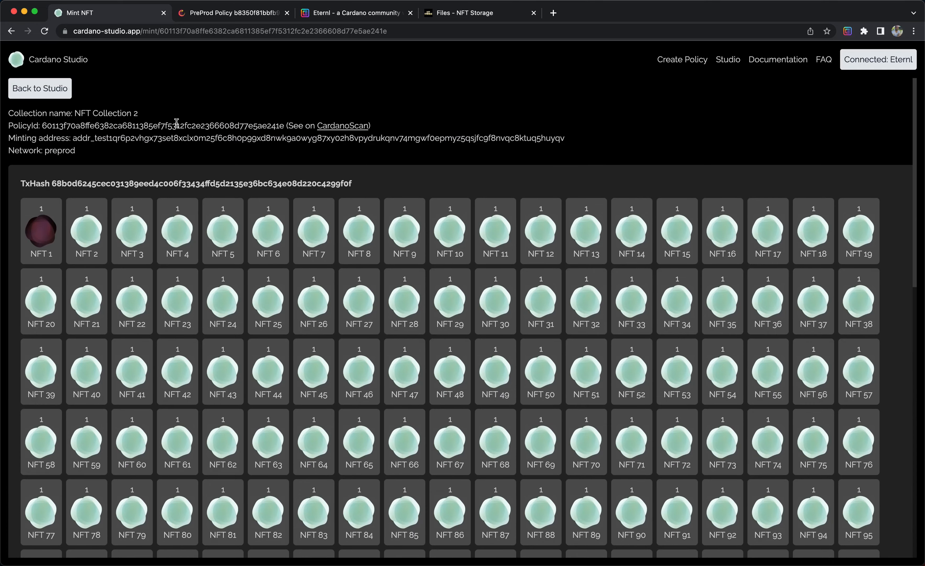
scroll(177, 123, down, 3)
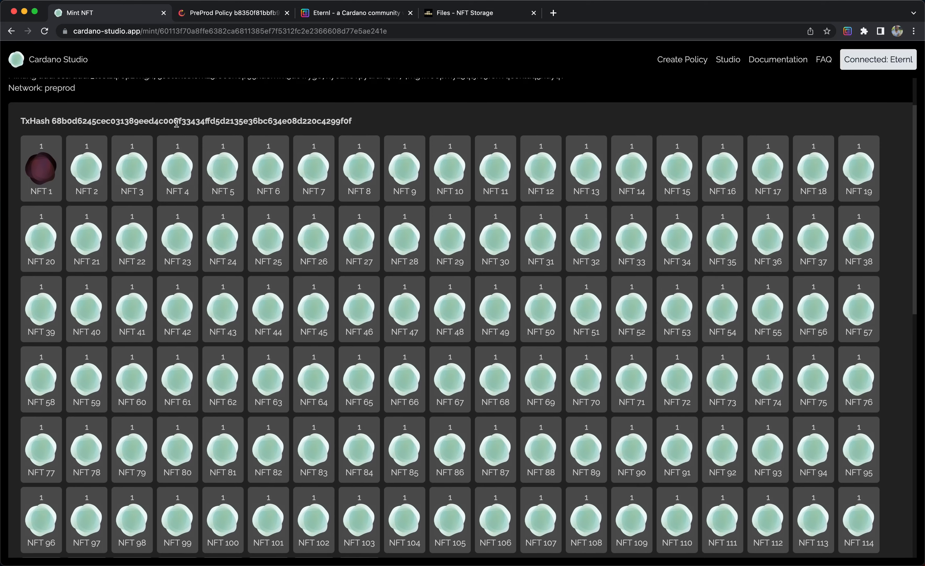
scroll(176, 122, up, 3)
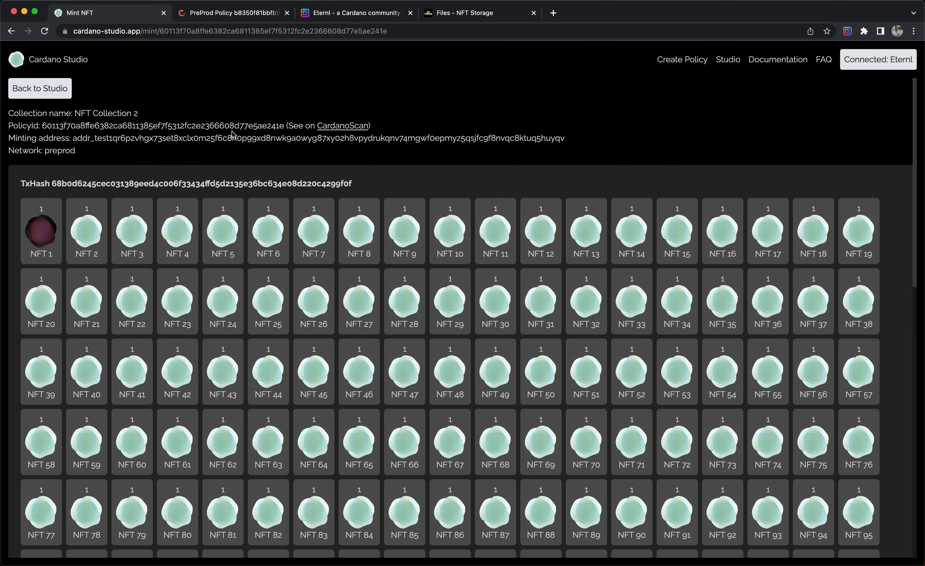
super+click(330, 128)
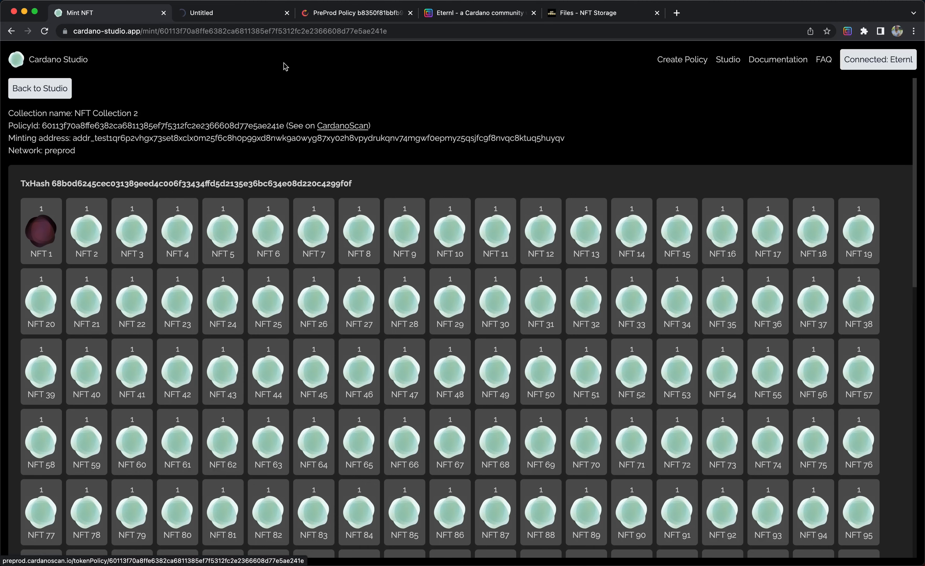
click(247, 14)
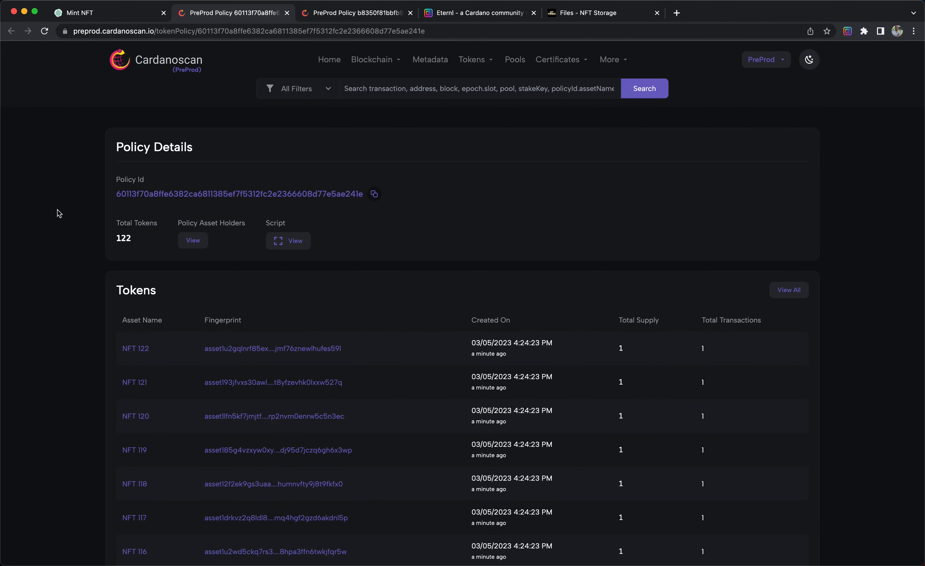
scroll(58, 210, down, 15)
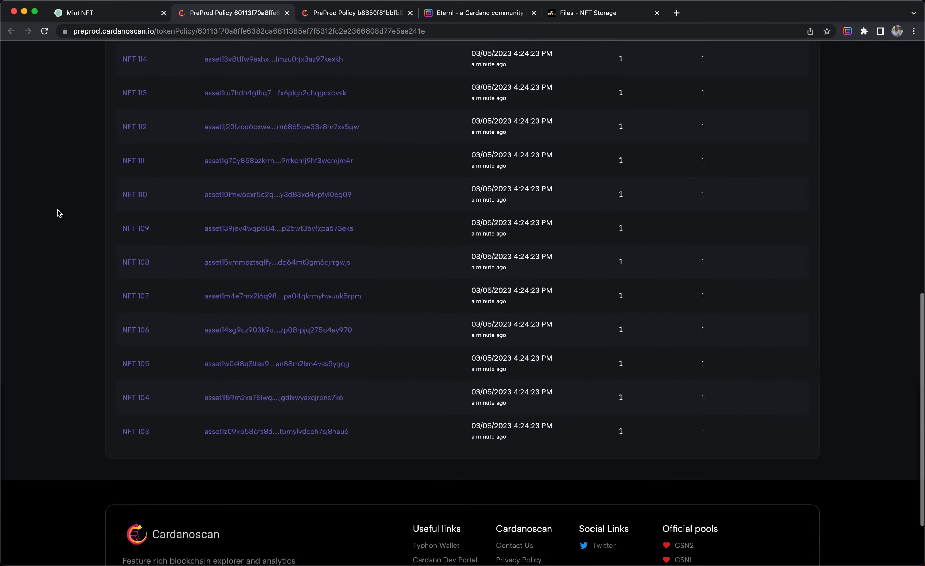
scroll(57, 210, up, 15)
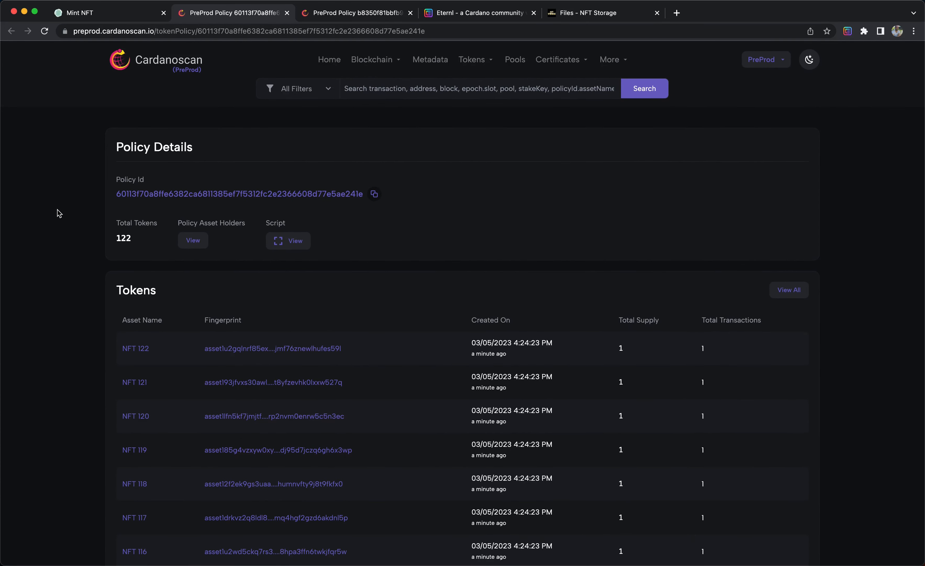
scroll(61, 314, down, 3)
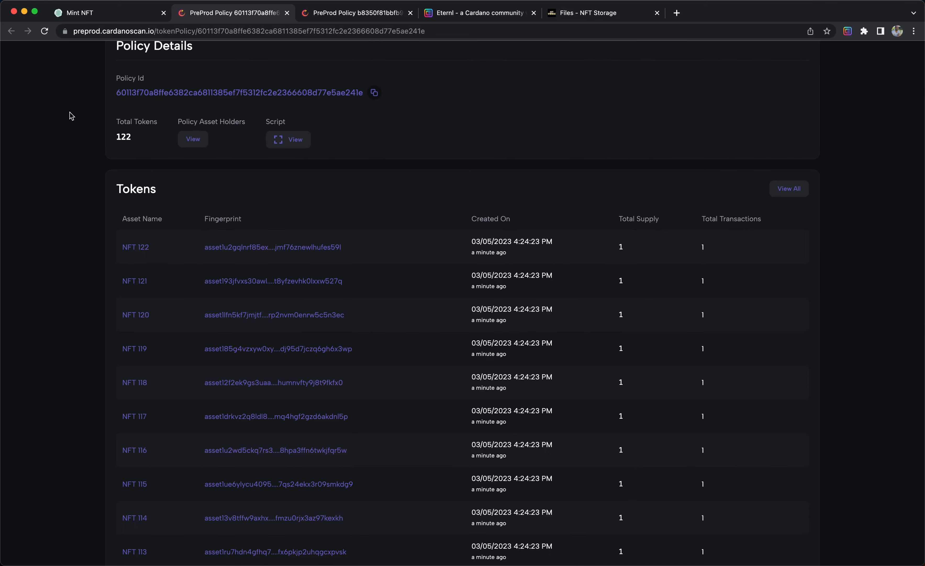
click(87, 14)
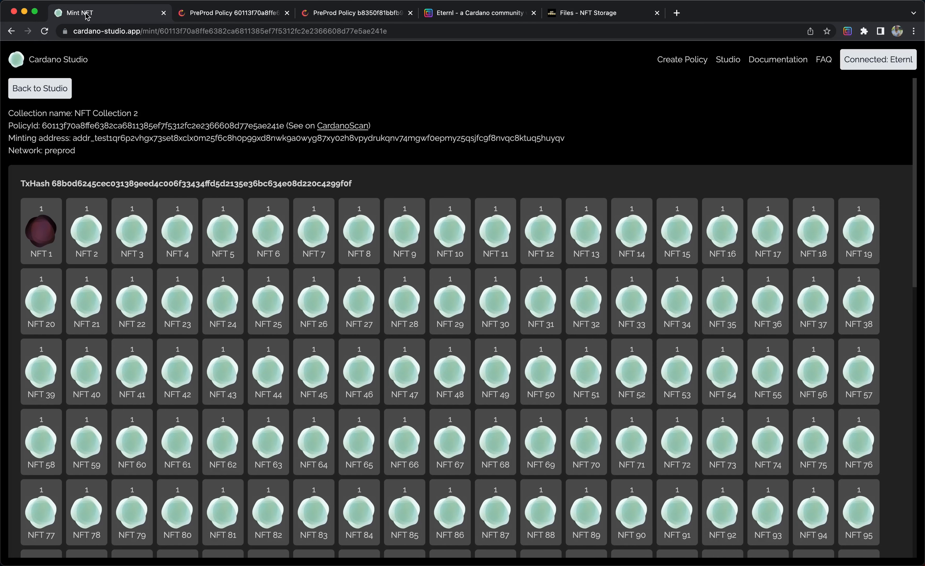